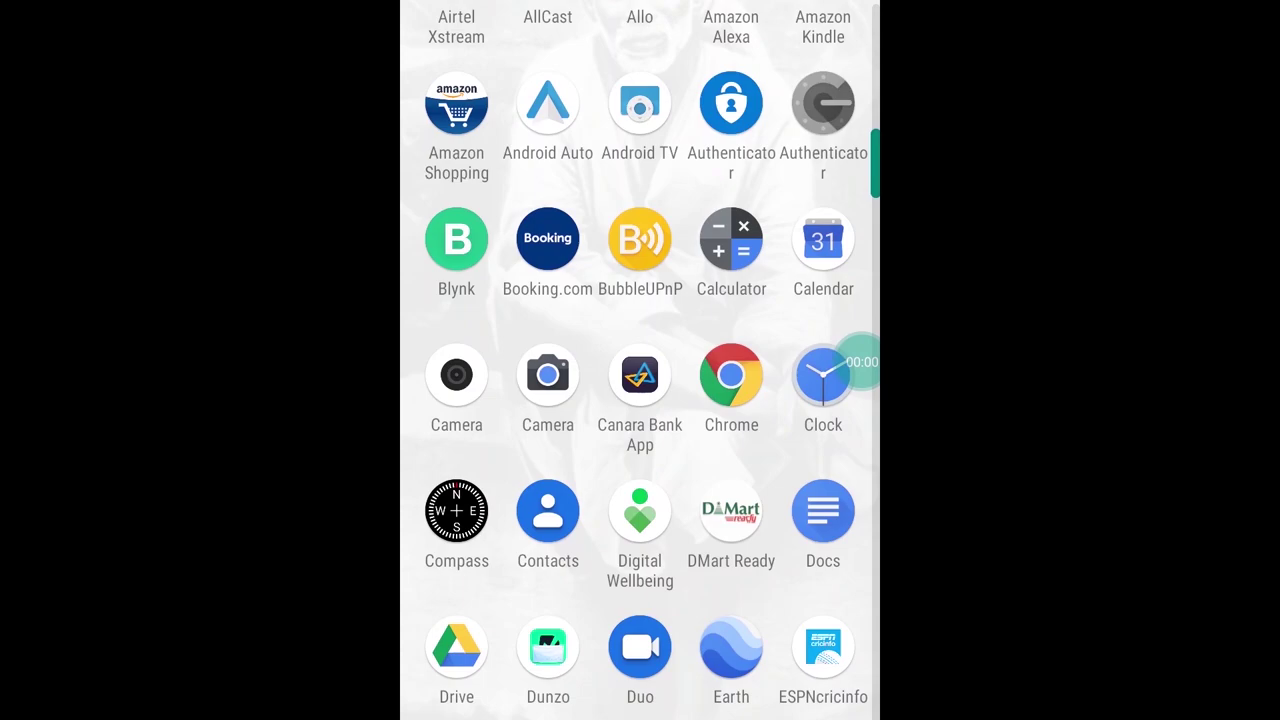
Step: Scroll down through the Android app drawer until the MX Player icon appears
{"action": "scroll", "coordinate": [640, 360], "scroll_direction": "down", "scroll_amount": 1}
{"action": "scroll", "coordinate": [640, 360], "scroll_direction": "down", "scroll_amount": 2}
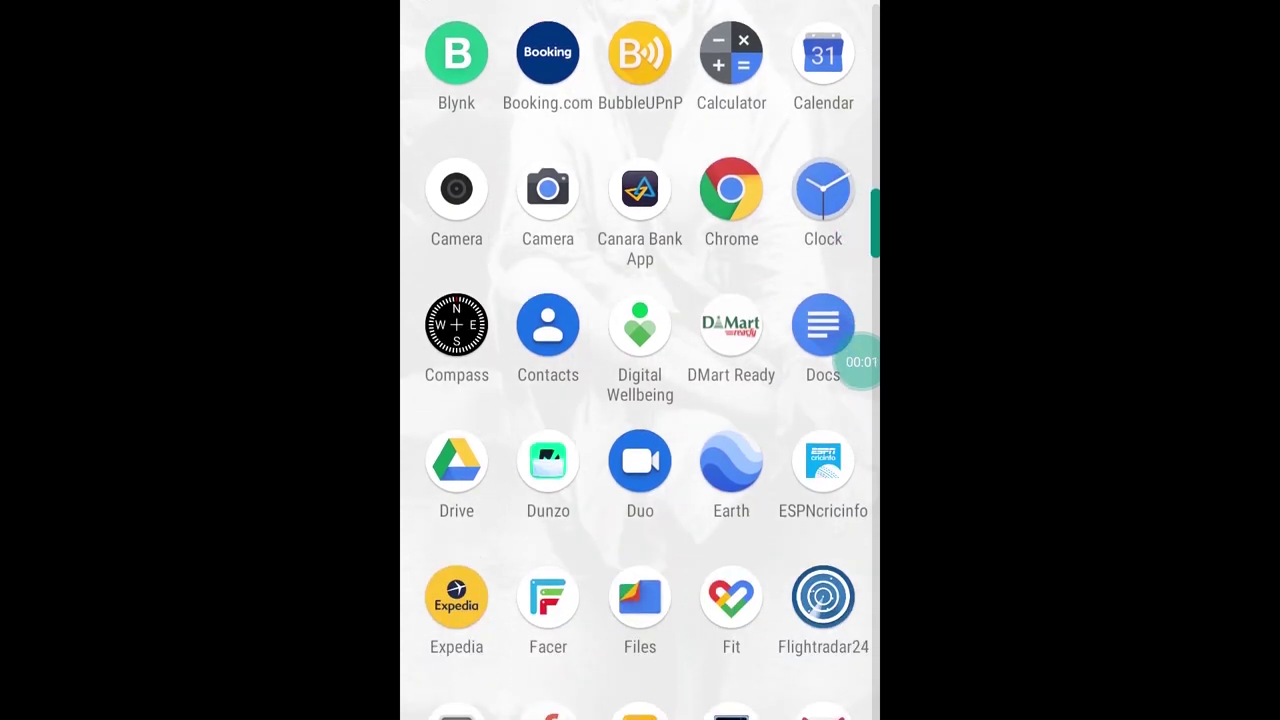
{"action": "scroll", "coordinate": [640, 360], "scroll_direction": "down", "scroll_amount": 2}
{"action": "scroll", "coordinate": [640, 360], "scroll_direction": "down", "scroll_amount": 3}
{"action": "scroll", "coordinate": [640, 360], "scroll_direction": "down", "scroll_amount": 1}
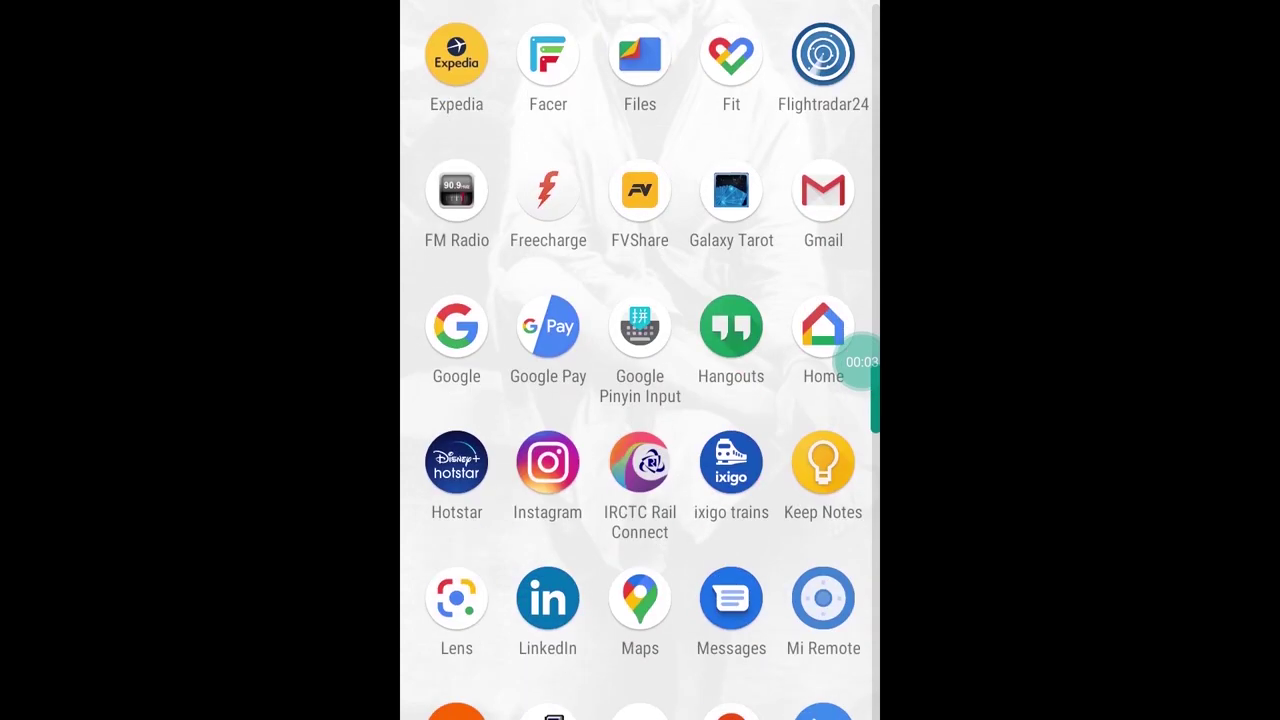
{"action": "scroll", "coordinate": [640, 360], "scroll_direction": "down", "scroll_amount": 2}
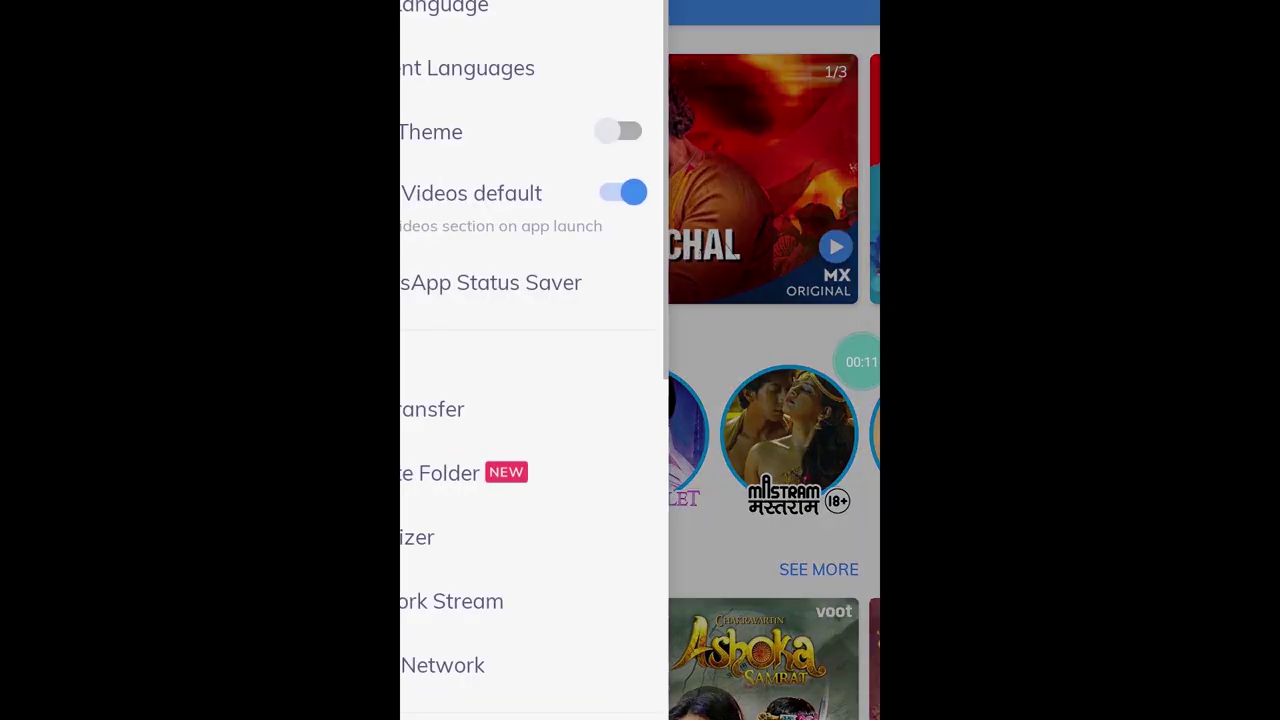
Step: Play the network stream rtmp://192.168.1.8/live in MX Player
{"action": "left_click", "coordinate": [436, 603]}
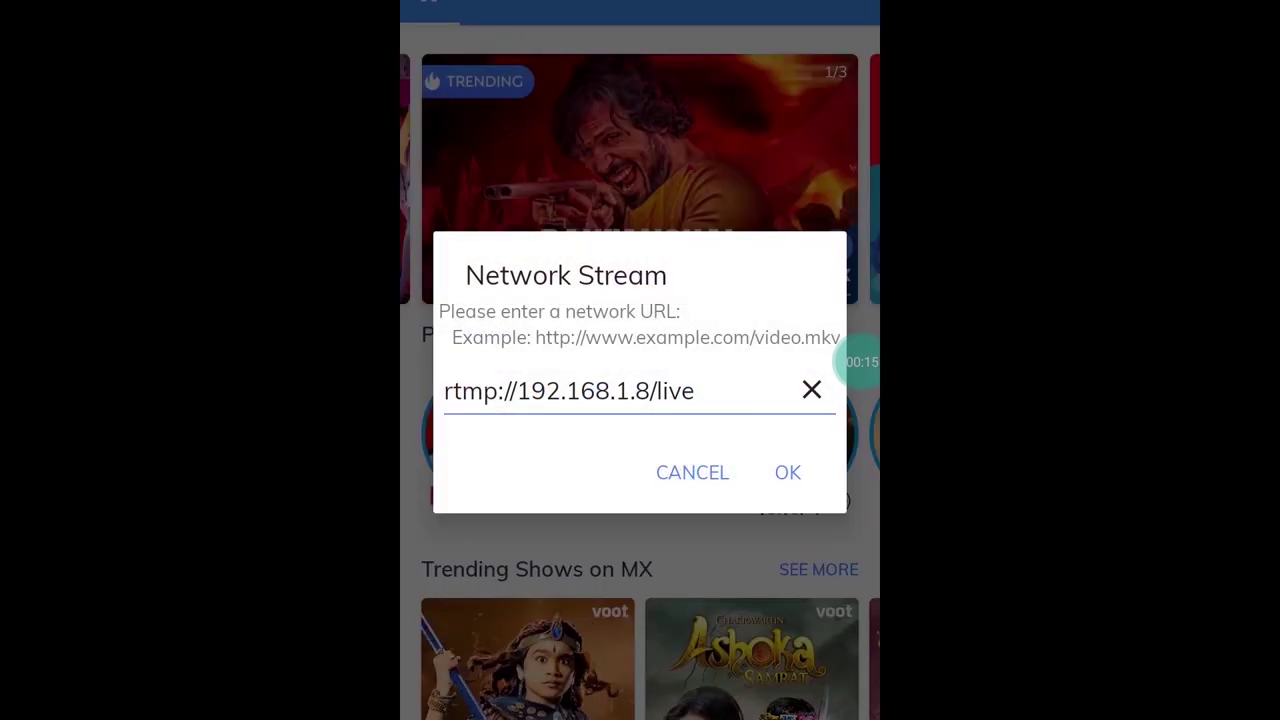
{"action": "left_click", "coordinate": [787, 472]}
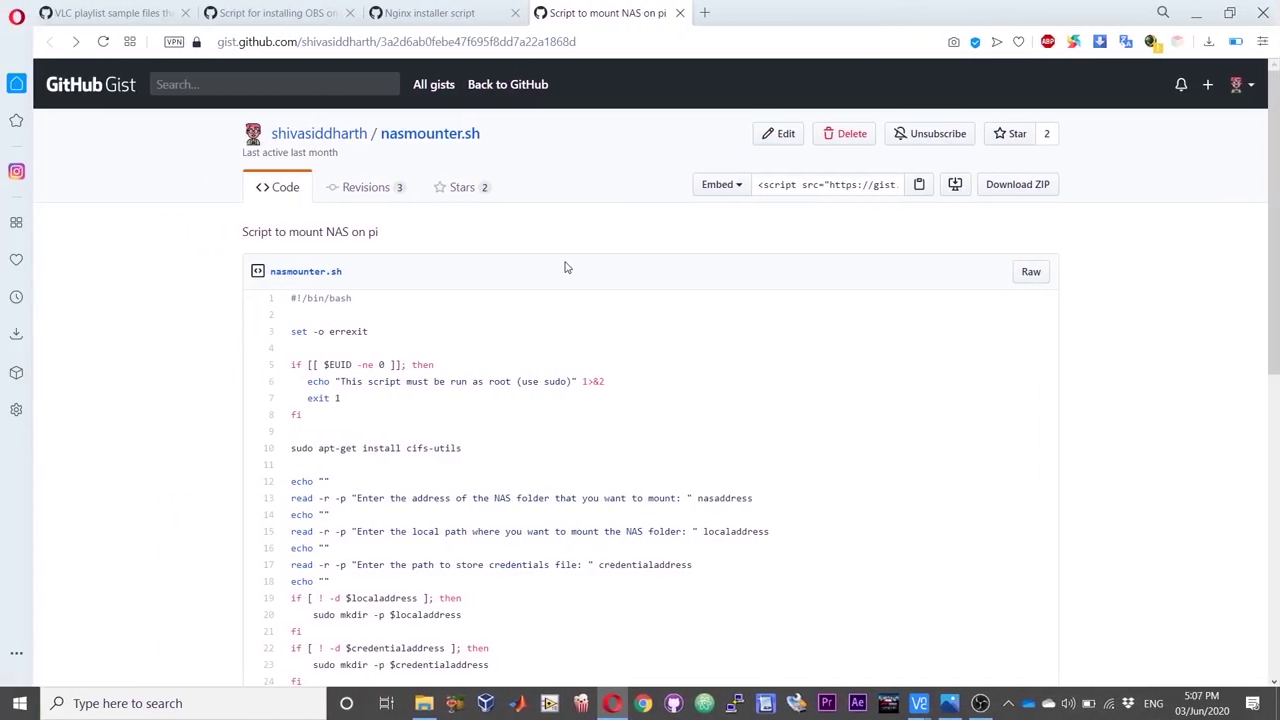
Step: Compare the Nginx and OBS installer gist tabs, ending on nginx-installer.sh
{"action": "left_click", "coordinate": [463, 10]}
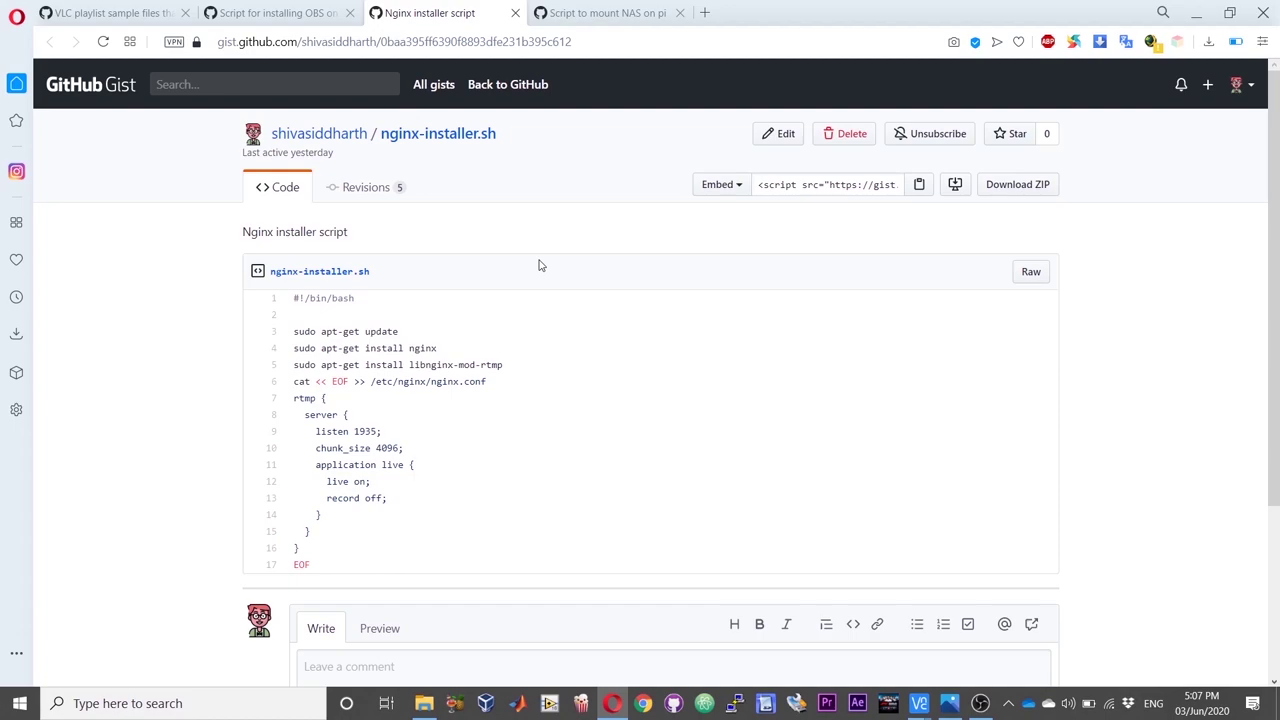
{"action": "left_click", "coordinate": [297, 8]}
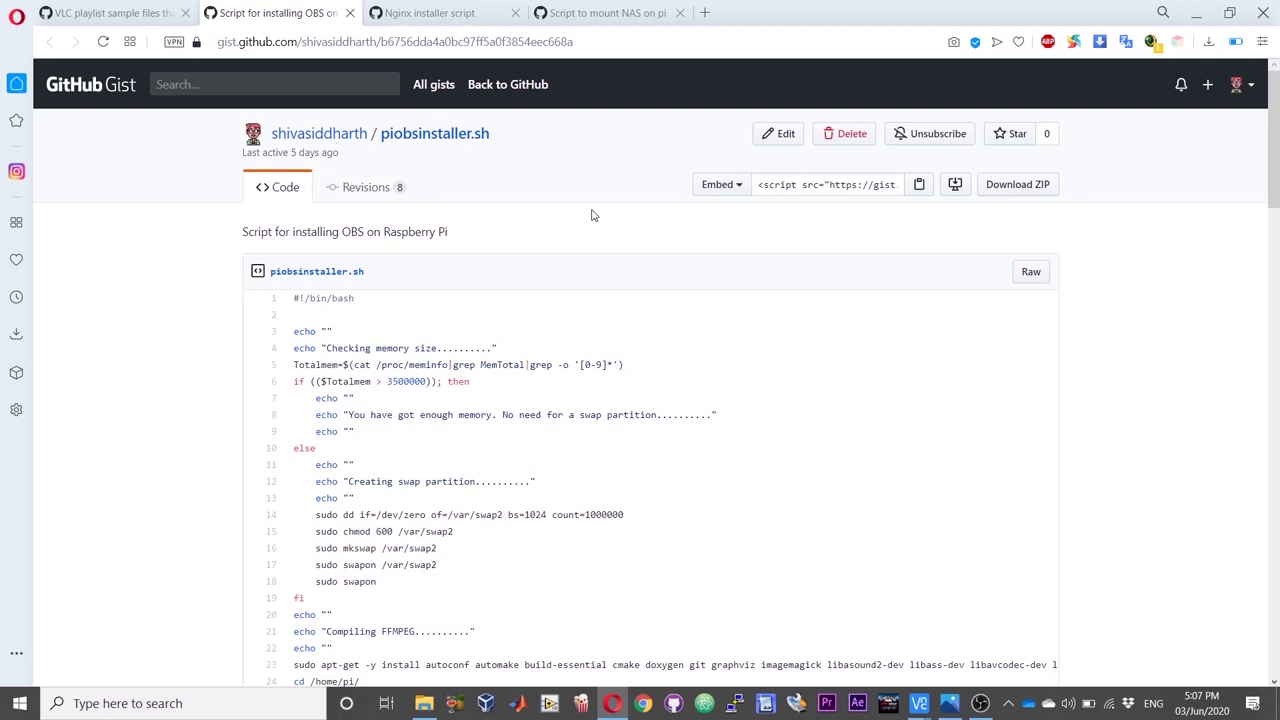
{"action": "left_click", "coordinate": [430, 13]}
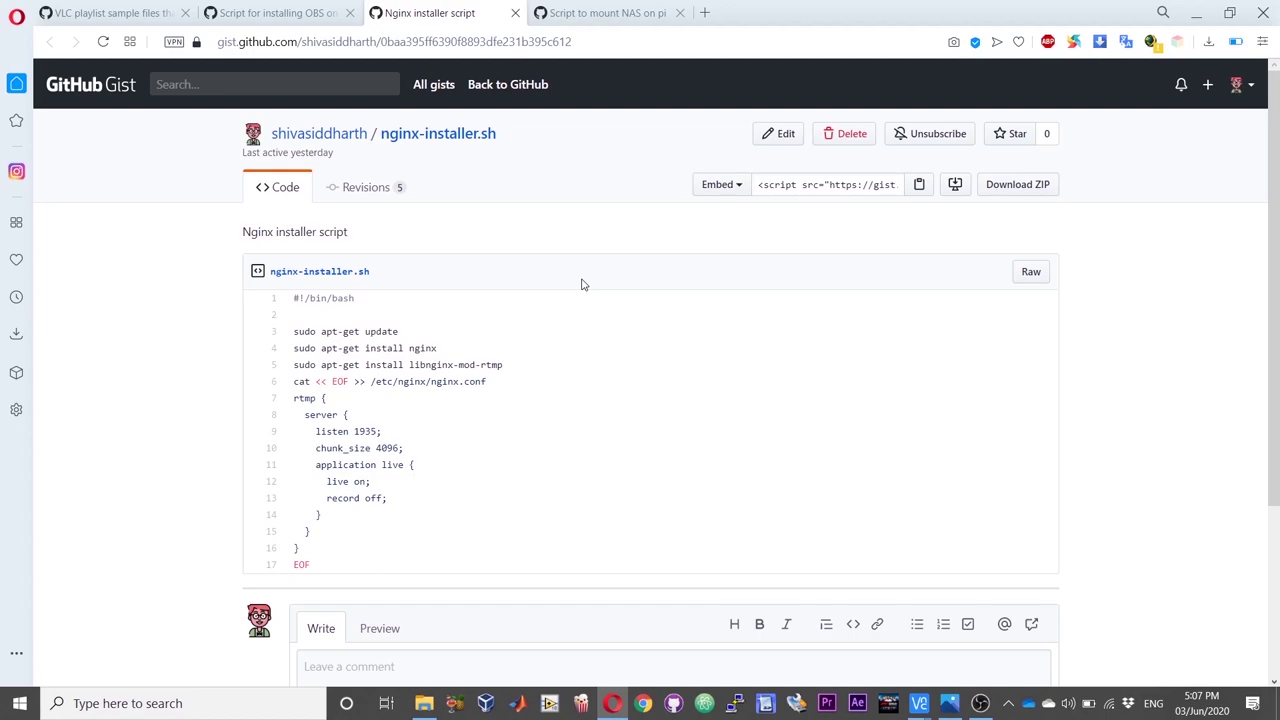
Step: Open raw nginx-installer.sh, select its URL, and switch to the Raspberry Pi VNC window
{"action": "left_click", "coordinate": [1031, 274]}
{"action": "left_click", "coordinate": [731, 45]}
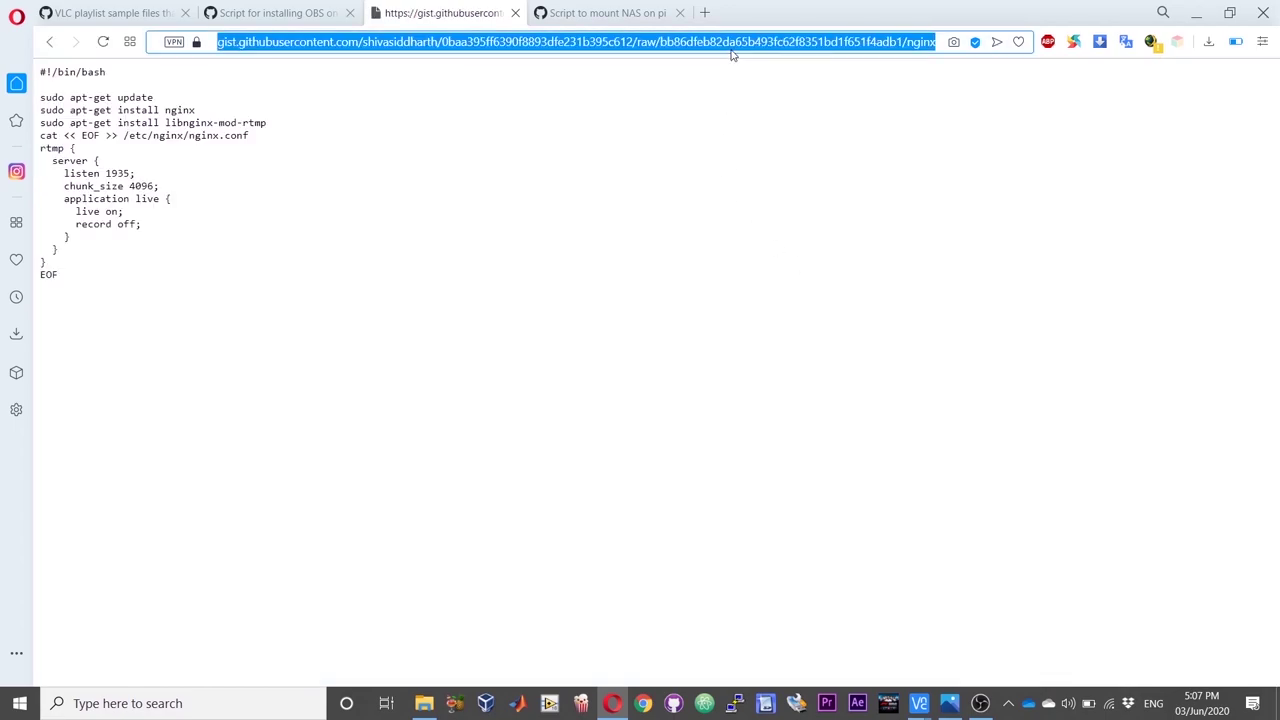
{"action": "left_click", "coordinate": [917, 703]}
{"action": "left_click", "coordinate": [967, 648]}
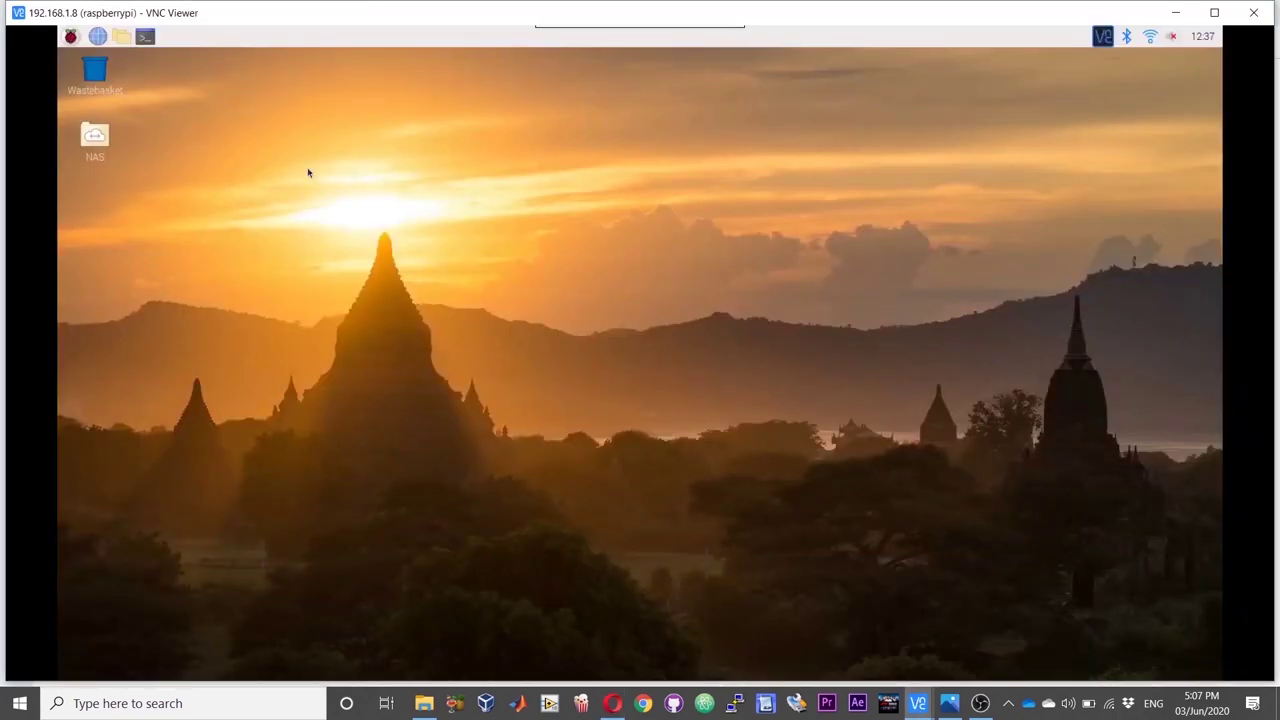
Step: Download nginx-installer.sh in a Pi terminal using wget with the pasted raw gist URL
{"action": "left_click", "coordinate": [146, 38]}
{"action": "type", "text": "wget "}
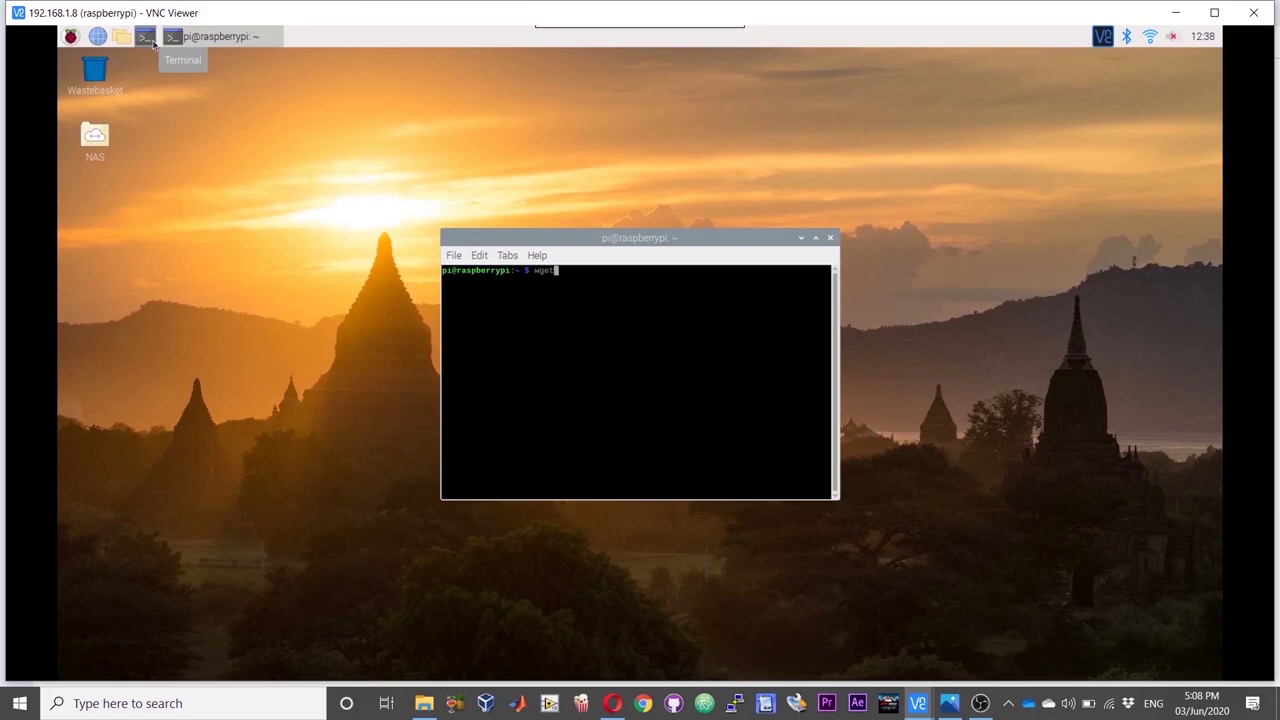
{"action": "type", "text": "'"}
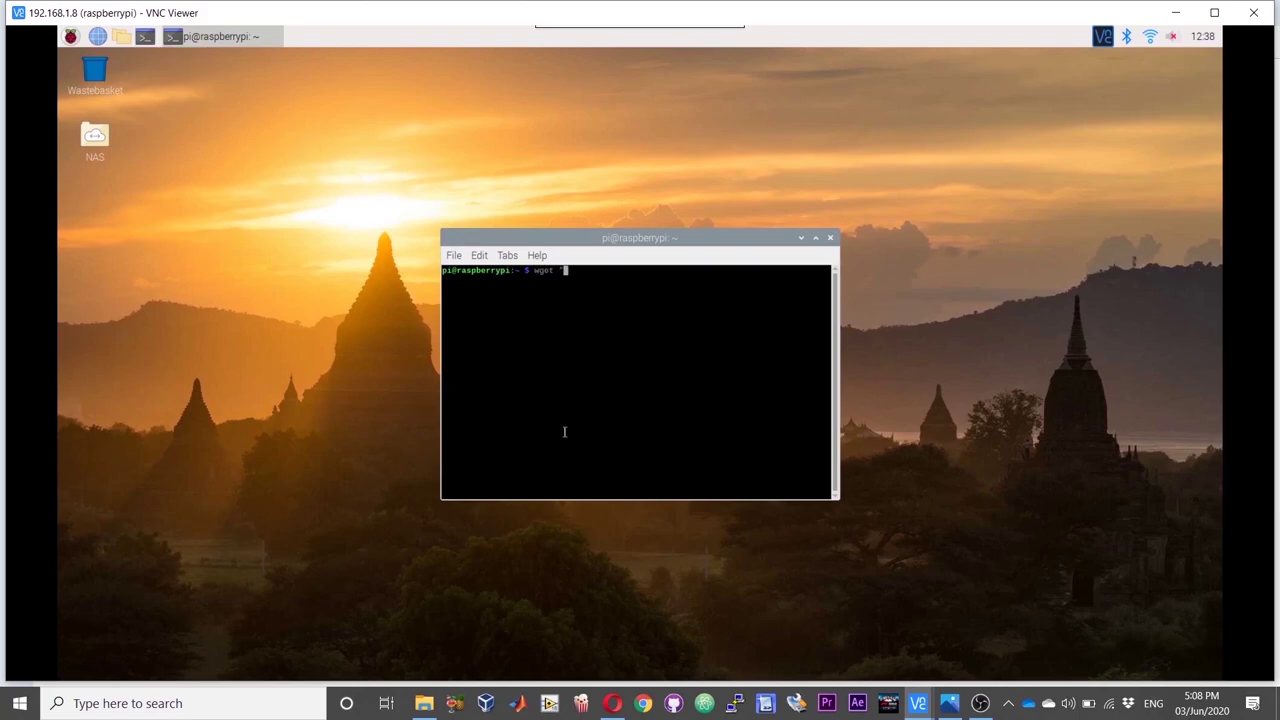
{"action": "right_click", "coordinate": [564, 432]}
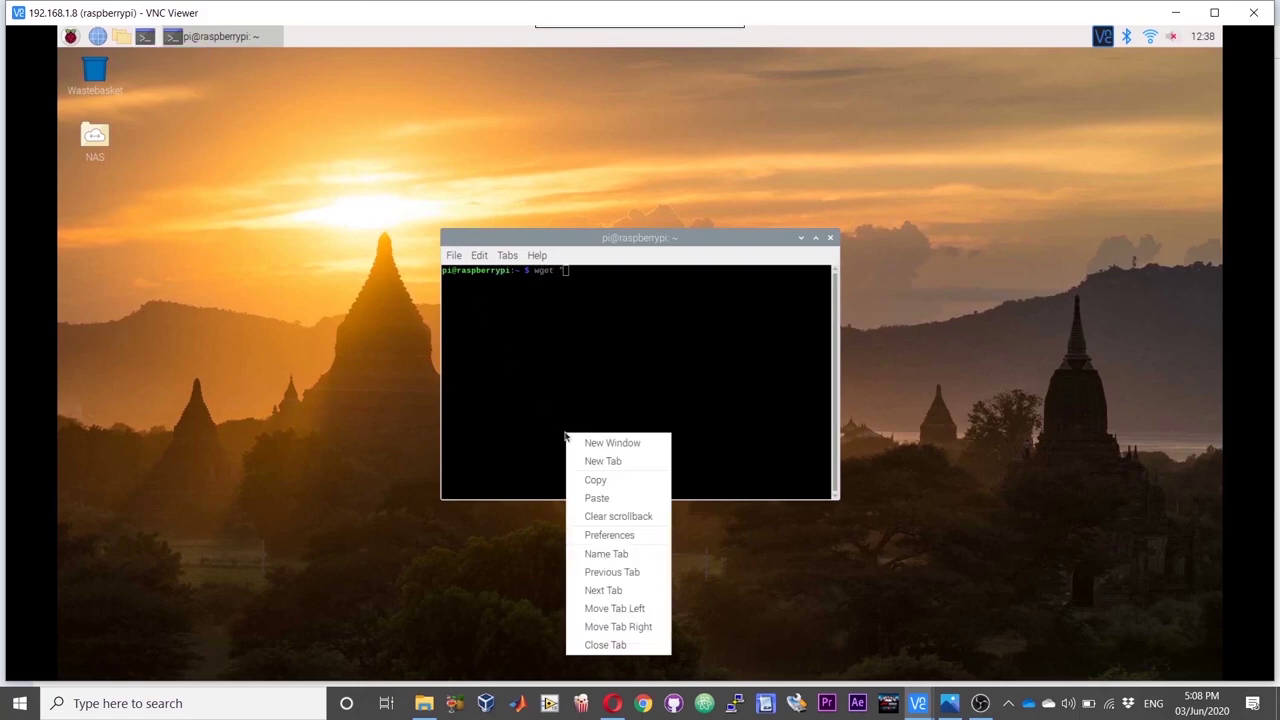
{"action": "left_click", "coordinate": [600, 497]}
{"action": "type", "text": "'"}
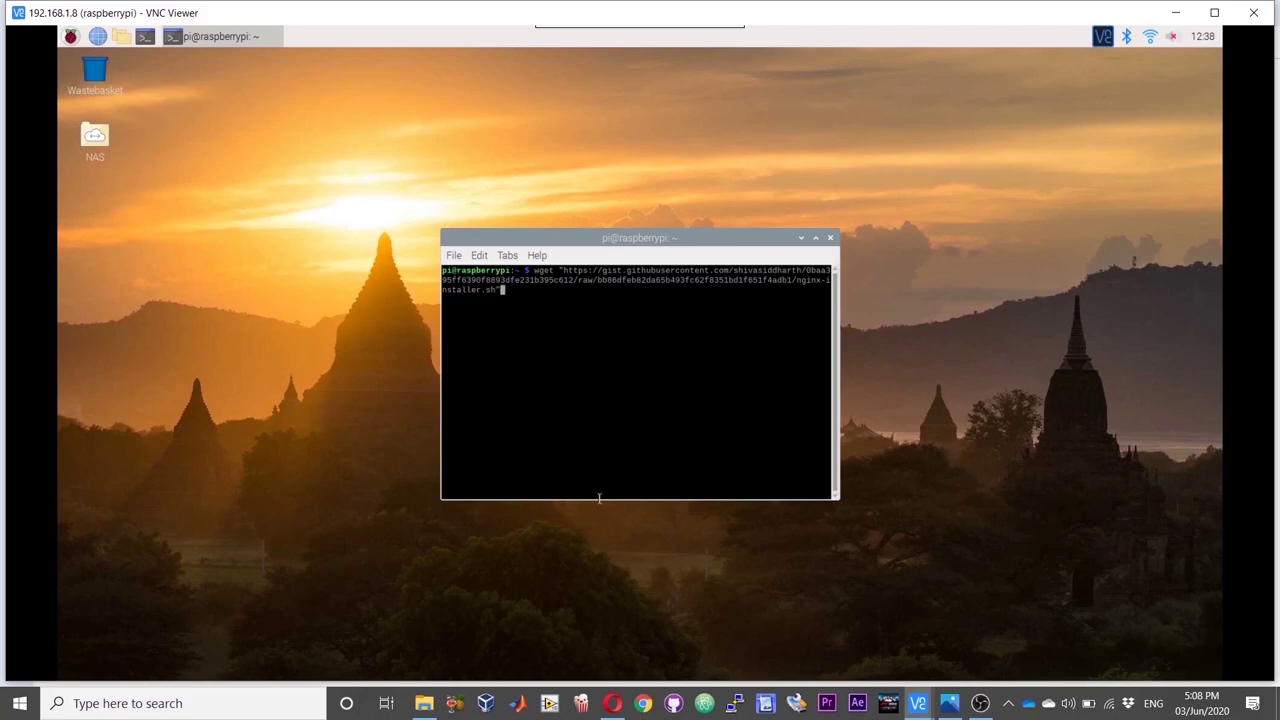
{"action": "key", "text": "Return"}
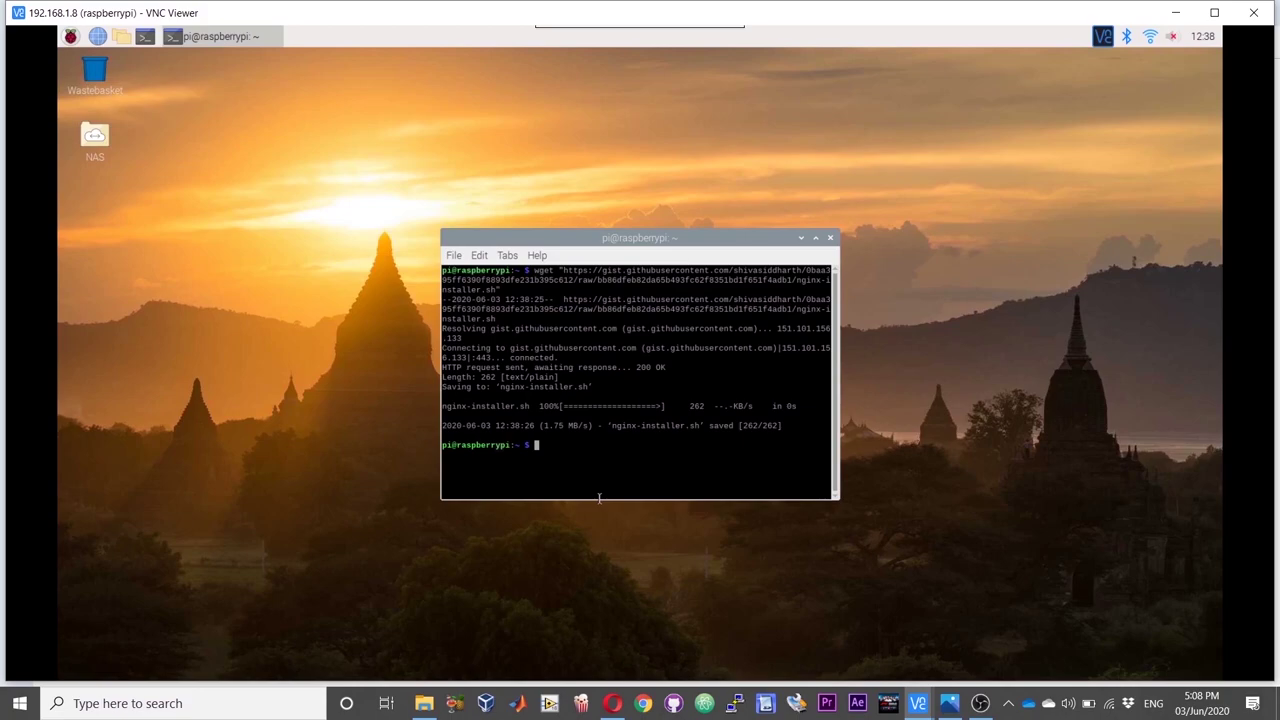
Step: Make nginx-installer.sh executable, run it with sudo bash, and answer y to install
{"action": "type", "text": "su"}
{"action": "type", "text": "do chm"}
{"action": "type", "text": "od"}
{"action": "type", "text": " +x "}
{"action": "type", "text": "./"}
{"action": "type", "text": "nginx"}
{"action": "type", "text": "-insta"}
{"action": "type", "text": "ller.sh"}
{"action": "key", "text": "Return"}
{"action": "key", "text": "Up"}
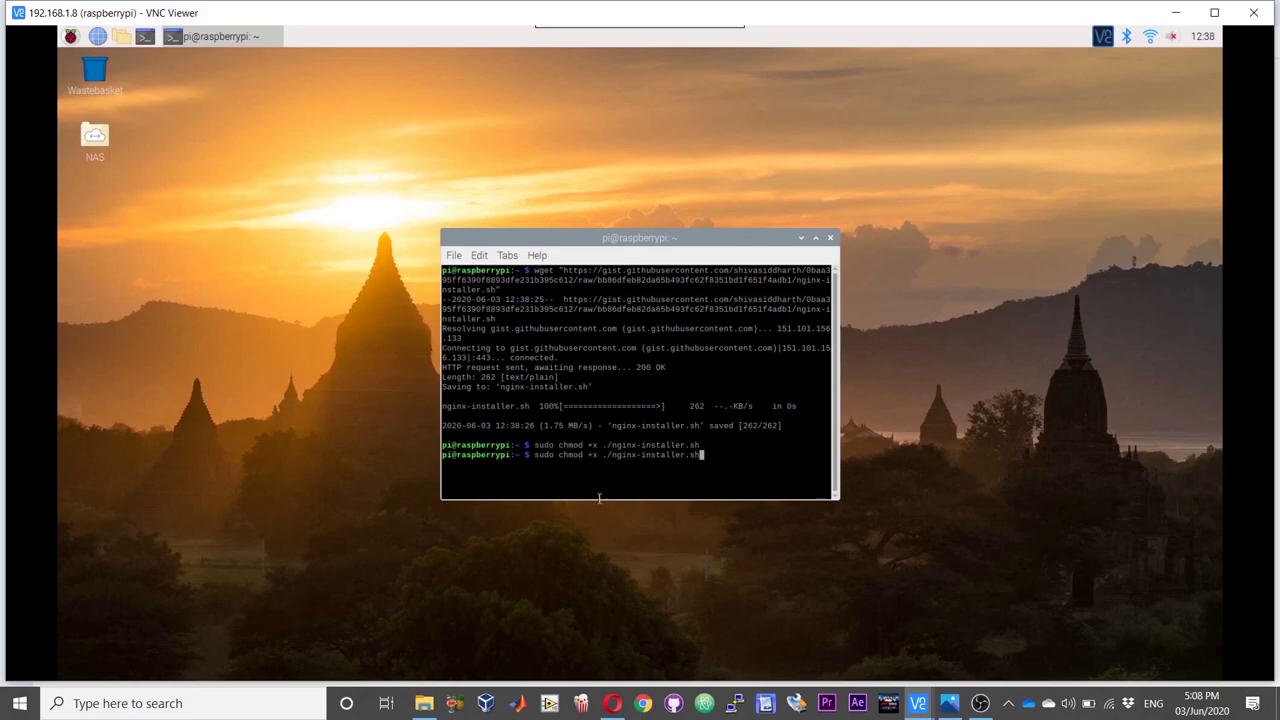
{"action": "key", "text": "Left"}
{"action": "key", "text": "Left"}
{"action": "key", "text": "Left"}
{"action": "key", "text": "Left"}
{"action": "key", "text": "Left"}
{"action": "key", "text": "Left"}
{"action": "key", "text": "Left"}
{"action": "key", "text": "Left"}
{"action": "key", "text": "Left"}
{"action": "key", "text": "Left"}
{"action": "key", "text": "BackSpace"}
{"action": "key", "text": "BackSpace"}
{"action": "key", "text": "BackSpace"}
{"action": "key", "text": "BackSpace"}
{"action": "key", "text": "BackSpace"}
{"action": "key", "text": "BackSpace"}
{"action": "key", "text": "BackSpace"}
{"action": "type", "text": "bash"}
{"action": "key", "text": "Return"}
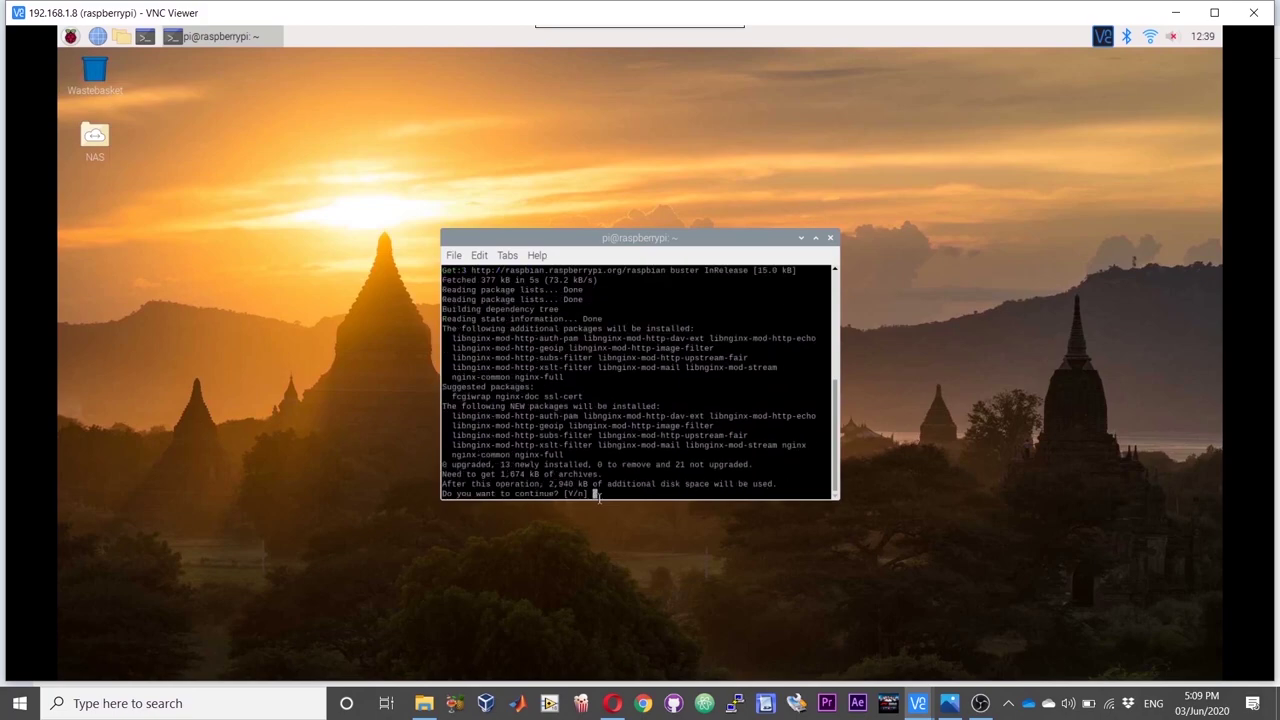
{"action": "type", "text": "y"}
{"action": "key", "text": "Return"}
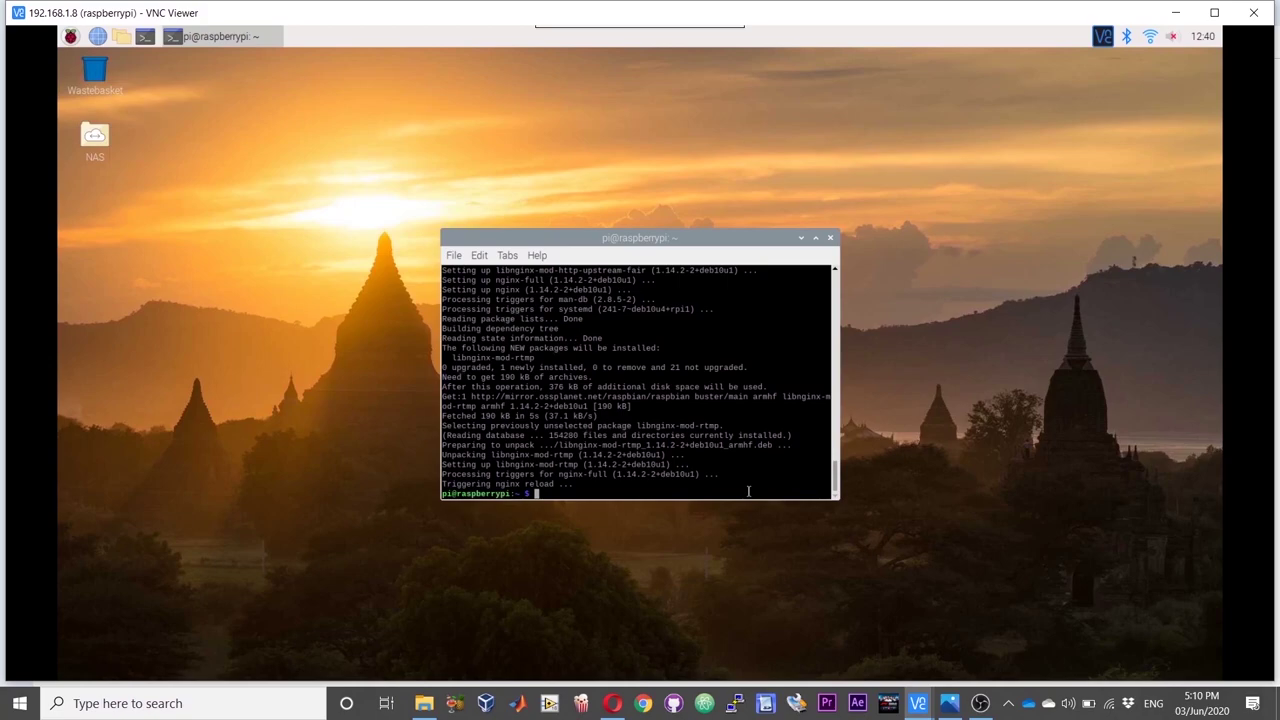
Step: Open /etc/nginx/nginx.conf with sudo nano and move down to the rtmp block on 1935
{"action": "type", "text": "sudo "}
{"action": "type", "text": "nano /e"}
{"action": "type", "text": "tc/"}
{"action": "type", "text": "nginx"}
{"action": "type", "text": "/ngin"}
{"action": "type", "text": "x.conf"}
{"action": "key", "text": "Return"}
{"action": "key", "text": "Down"}
{"action": "key", "text": "Down"}
{"action": "key", "text": "Down"}
{"action": "key", "text": "Down"}
{"action": "key", "text": "Down"}
{"action": "key", "text": "Down"}
{"action": "key", "text": "Down"}
{"action": "key", "text": "Down"}
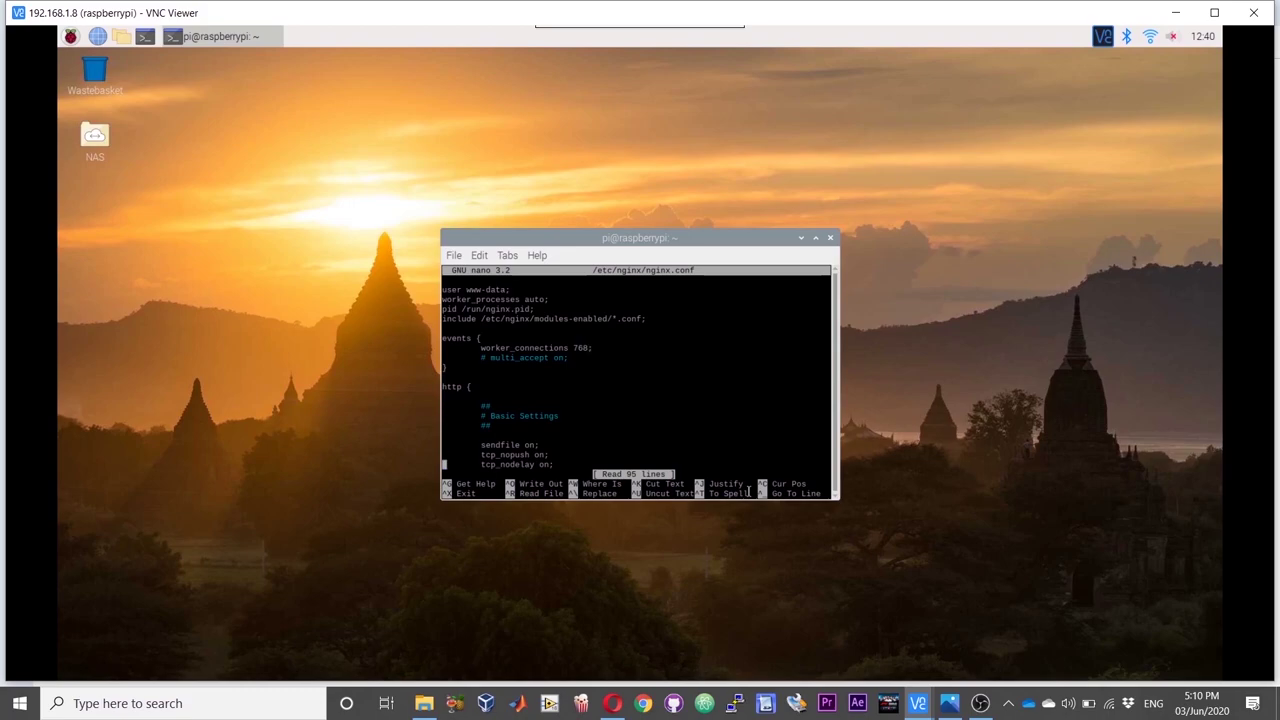
{"action": "key", "text": "Down"}
{"action": "key", "text": "Down"}
{"action": "key", "text": "Down"}
{"action": "key", "text": "Down"}
{"action": "key", "text": "Down"}
{"action": "key", "text": "Down"}
{"action": "key", "text": "Down"}
{"action": "key", "text": "Down"}
{"action": "key", "text": "Down"}
{"action": "key", "text": "Down"}
{"action": "key", "text": "Down"}
{"action": "key", "text": "Down"}
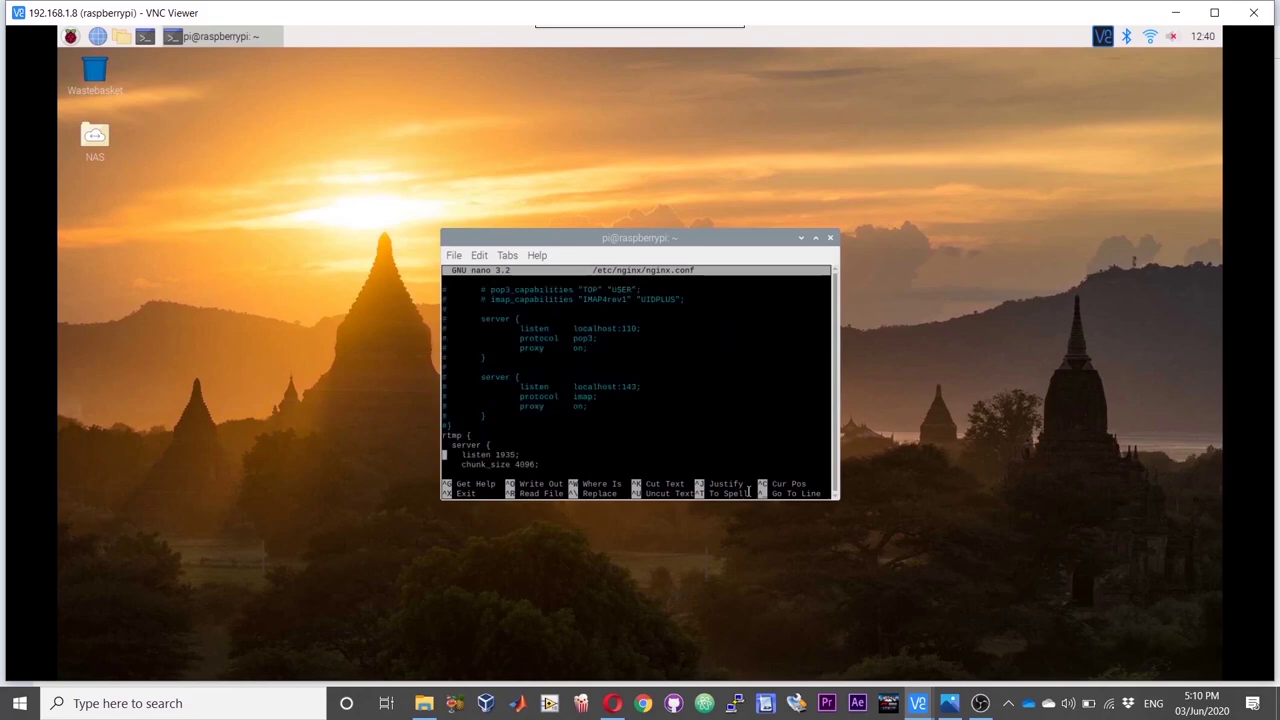
{"action": "key", "text": "Down"}
{"action": "key", "text": "Down"}
{"action": "key", "text": "Down"}
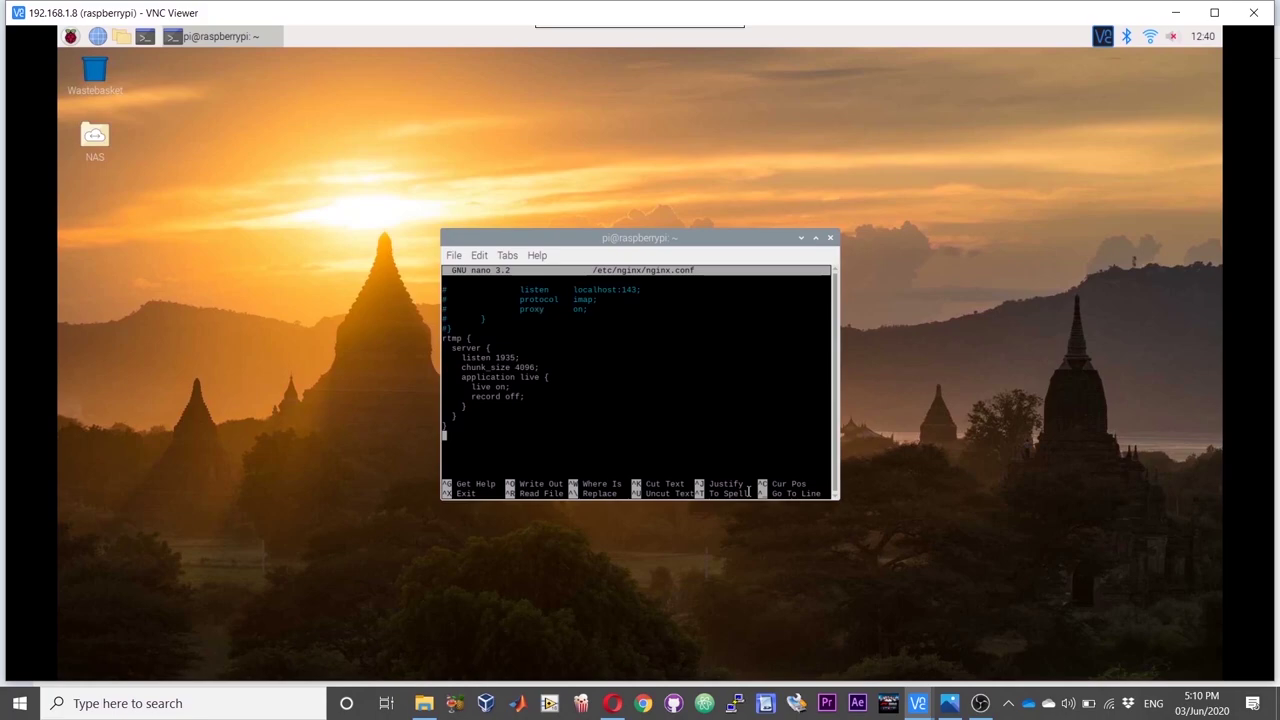
Step: Exit nano and restart the service with sudo systemctl restart nginx
{"action": "key", "text": "ctrl+x"}
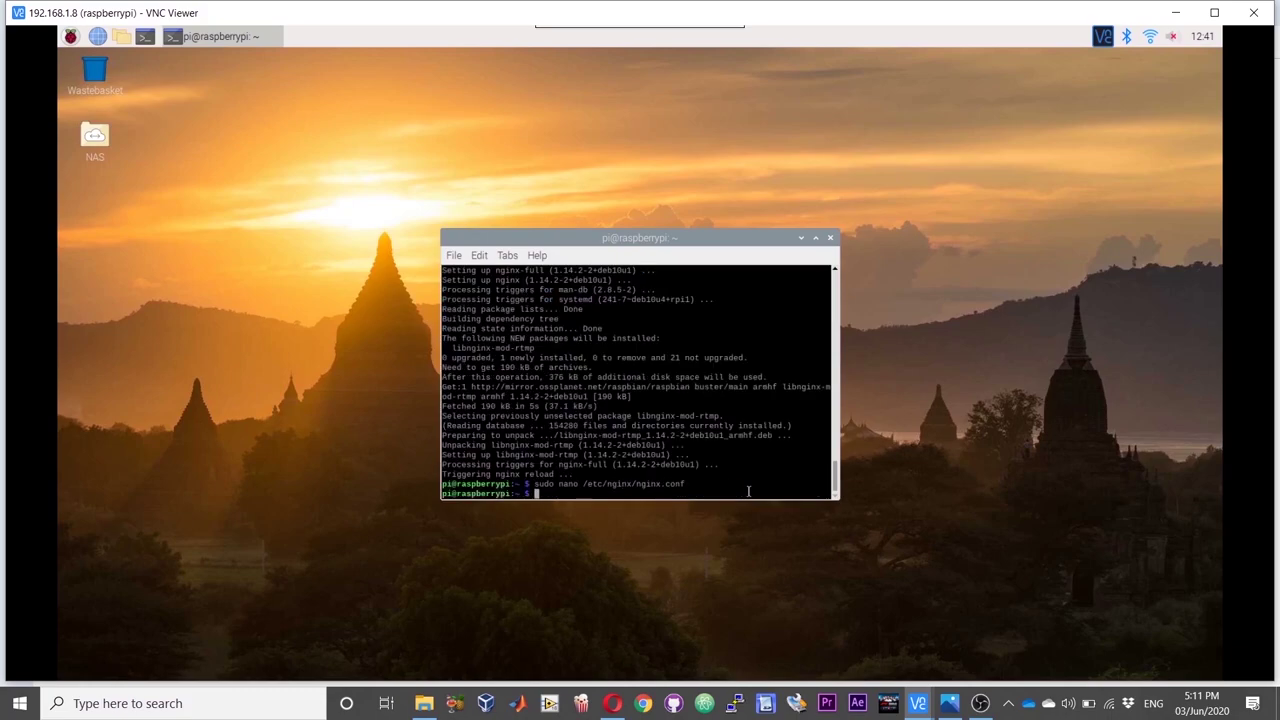
{"action": "type", "text": "sudo sy"}
{"action": "type", "text": "stemctl"}
{"action": "type", "text": " restart"}
{"action": "type", "text": " ngi"}
{"action": "type", "text": "nx"}
{"action": "key", "text": "Return"}
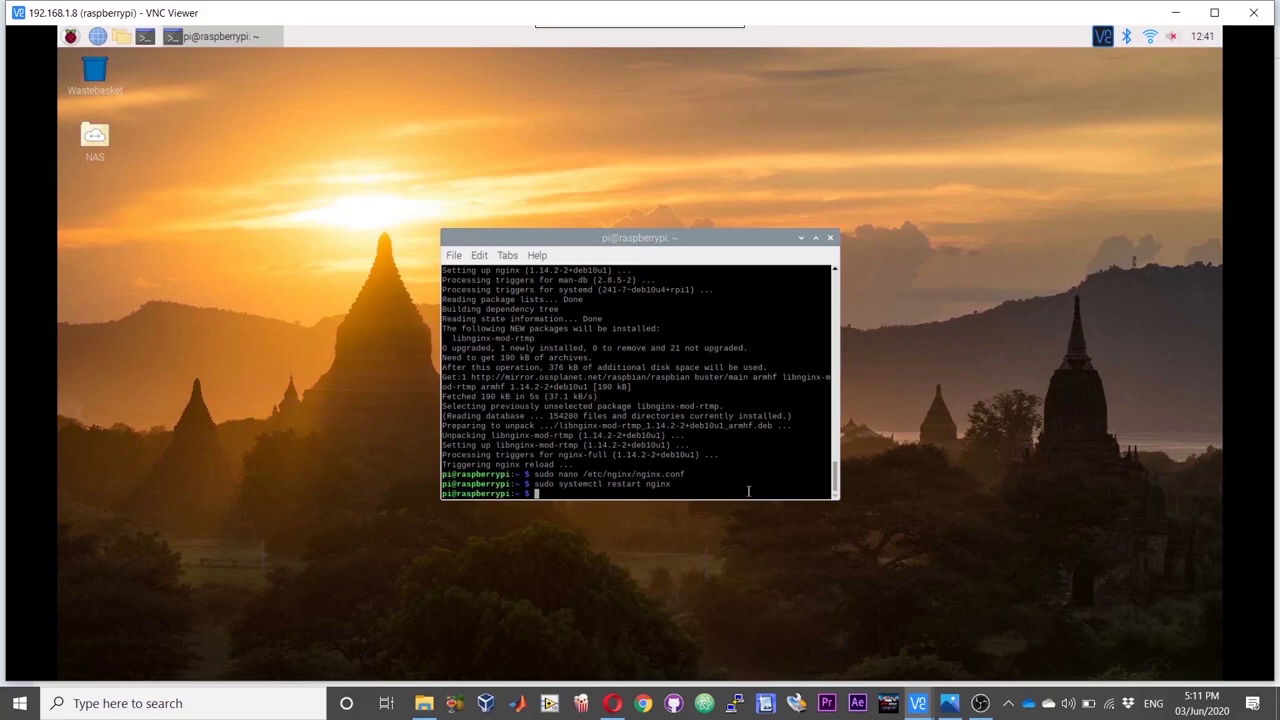
Step: Check sudo systemctl status nginx reports active (running)
{"action": "type", "text": "sudo "}
{"action": "type", "text": "systemctl "}
{"action": "type", "text": "status n"}
{"action": "type", "text": "ginx"}
{"action": "key", "text": "Return"}
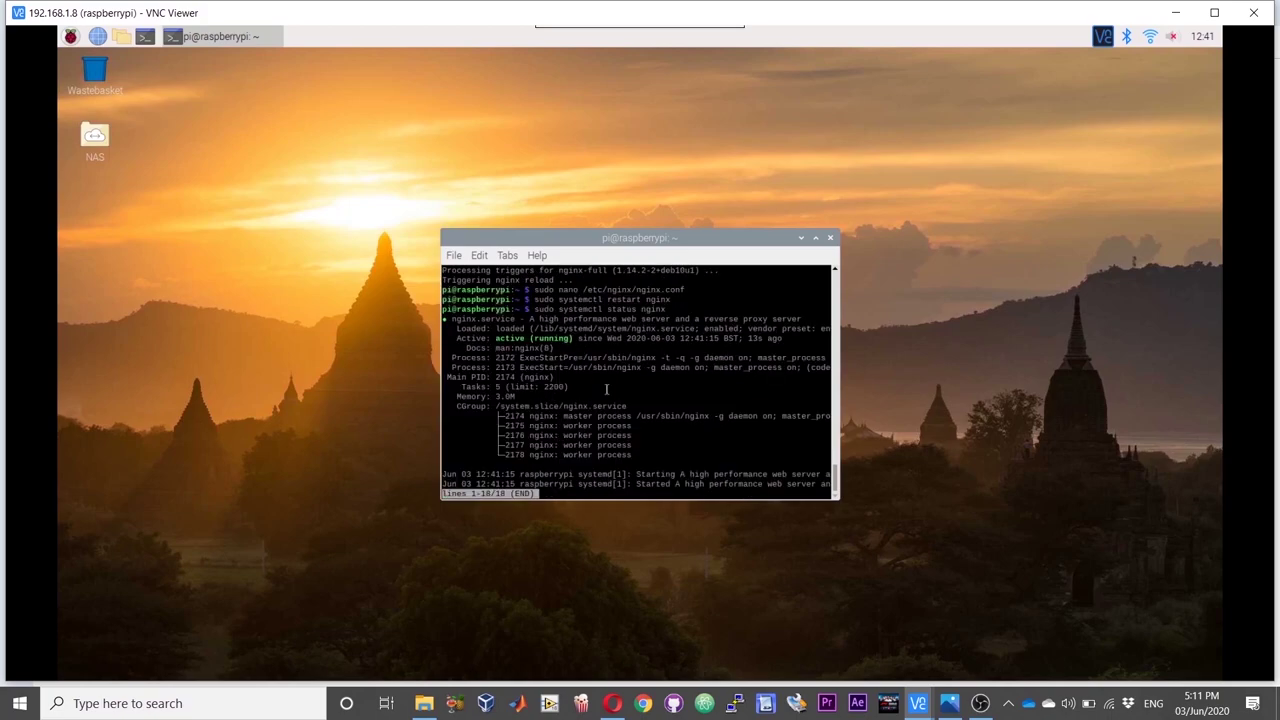
{"action": "key", "text": "ctrl+x"}
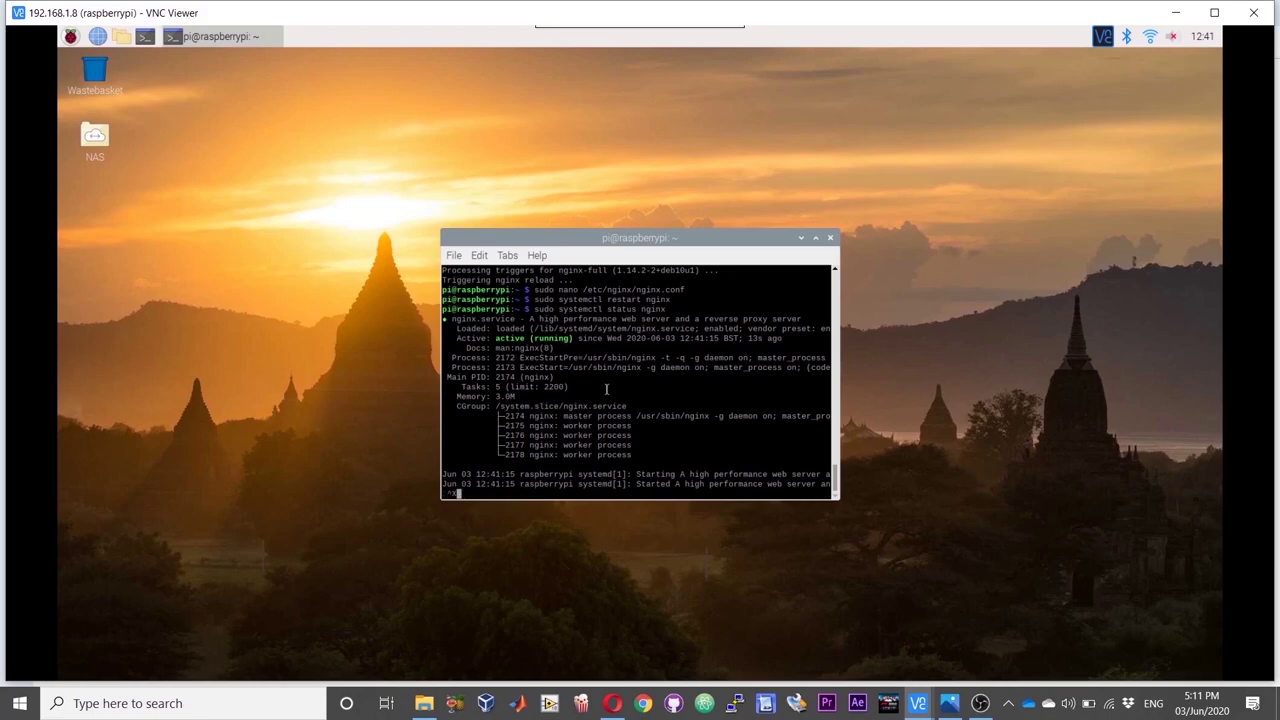
Step: Quit the nginx status pager and bring up the OBS installer gist in the browser
{"action": "key", "text": "q"}
{"action": "key", "text": "alt+Tab"}
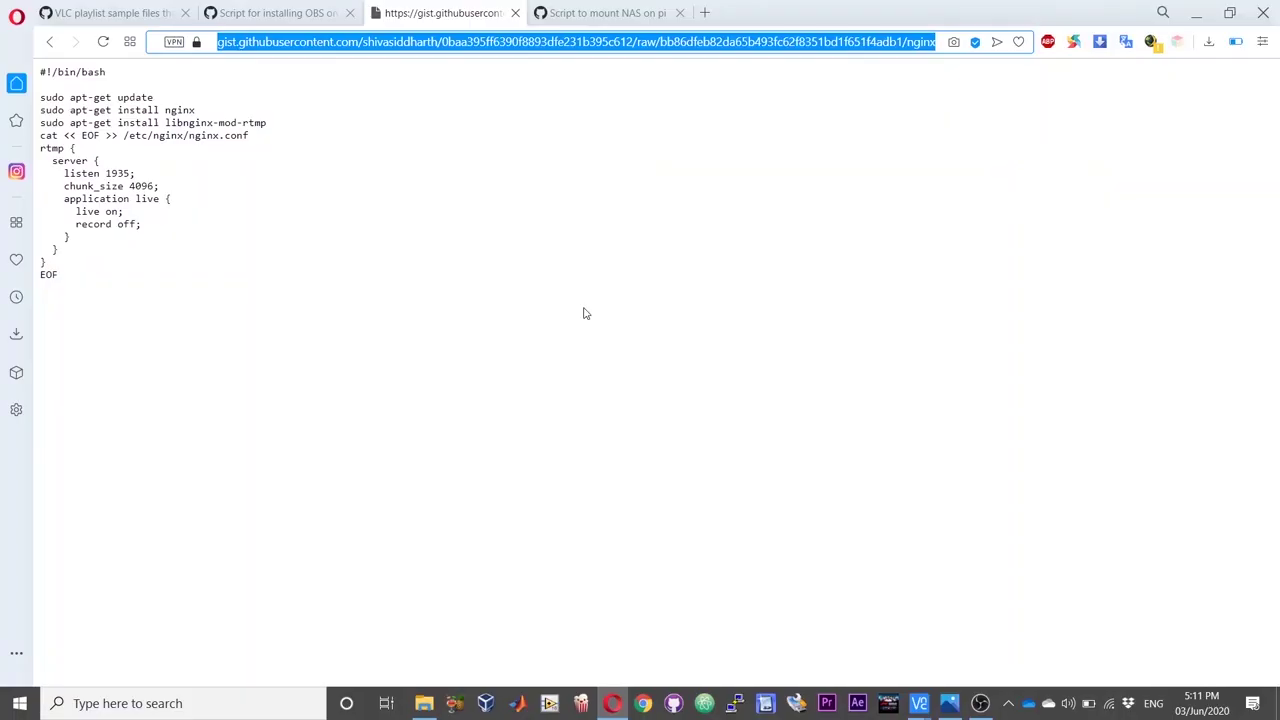
{"action": "left_click", "coordinate": [300, 10]}
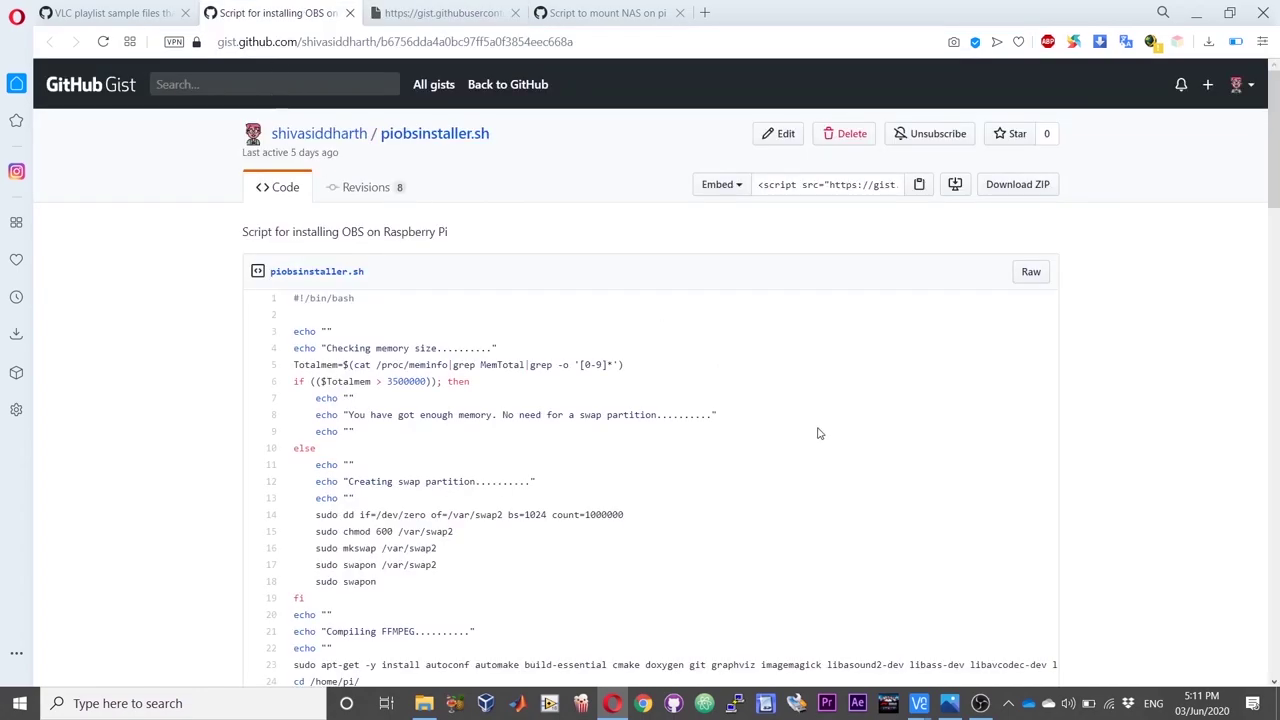
Step: Review piobsinstaller.sh, select its raw URL, and return to the Raspberry Pi desktop
{"action": "scroll", "coordinate": [818, 433], "scroll_direction": "down", "scroll_amount": 1}
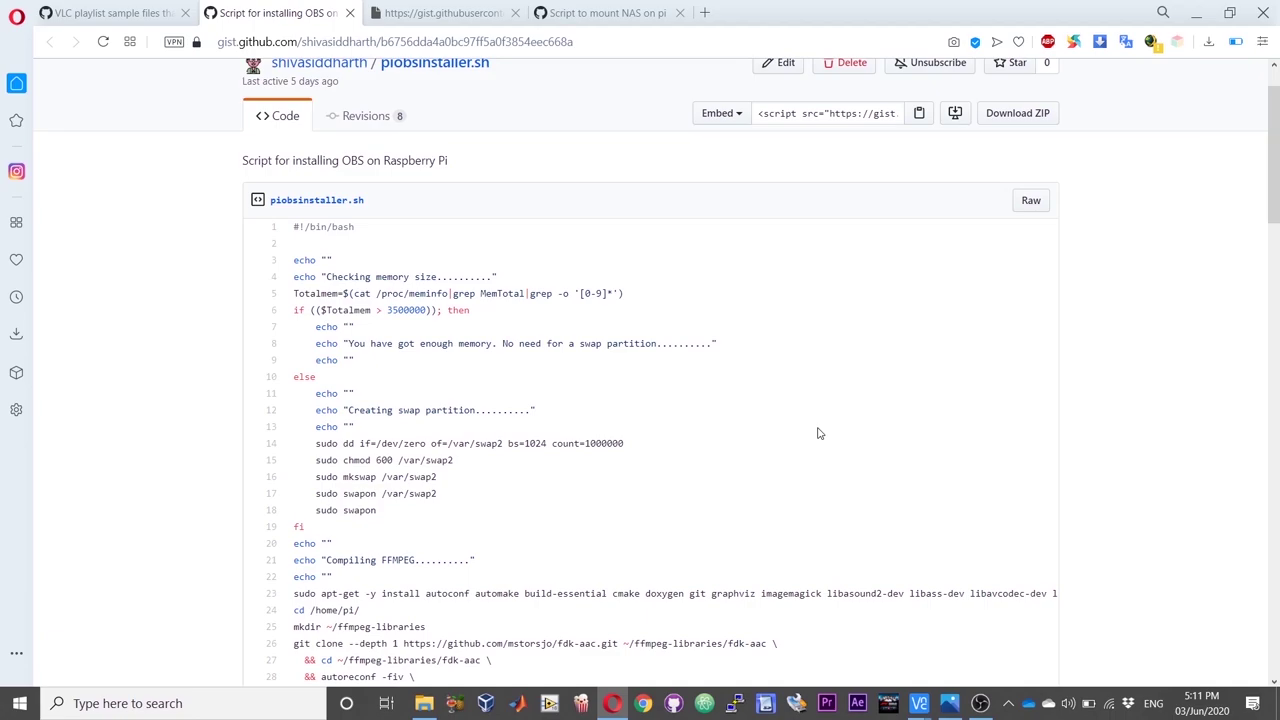
{"action": "scroll", "coordinate": [818, 433], "scroll_direction": "down", "scroll_amount": 3}
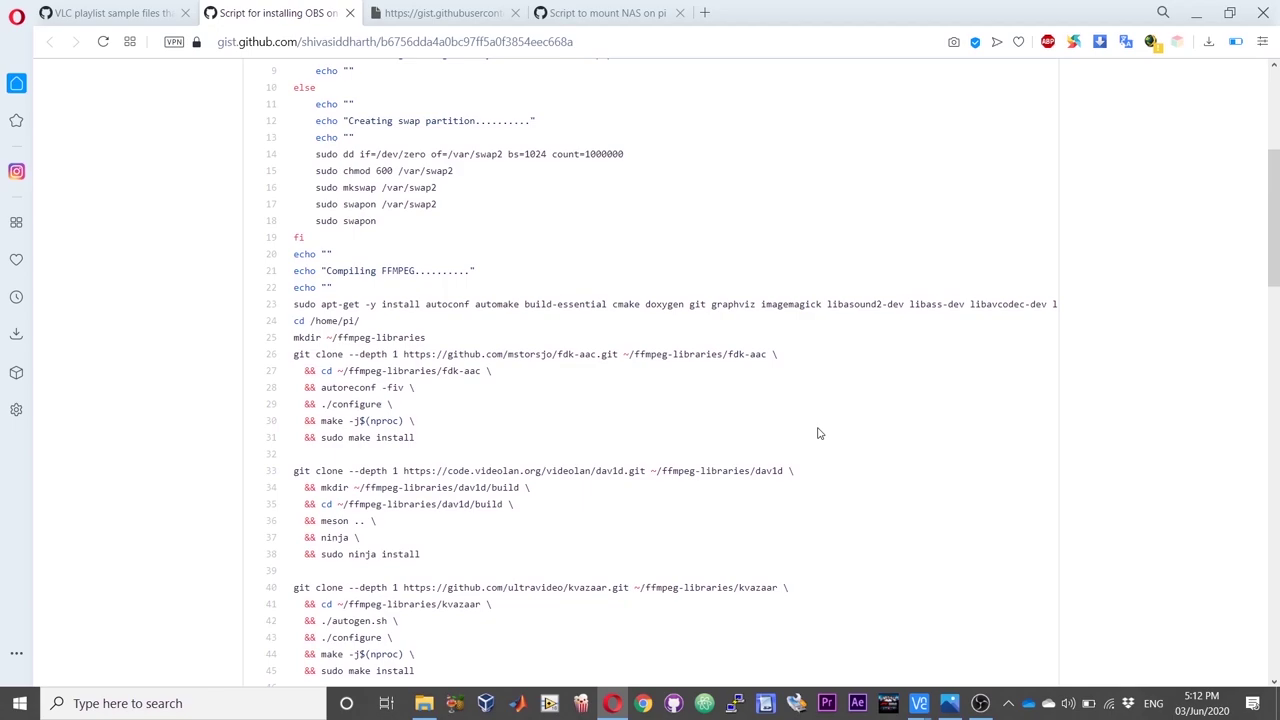
{"action": "scroll", "coordinate": [818, 433], "scroll_direction": "up", "scroll_amount": 3}
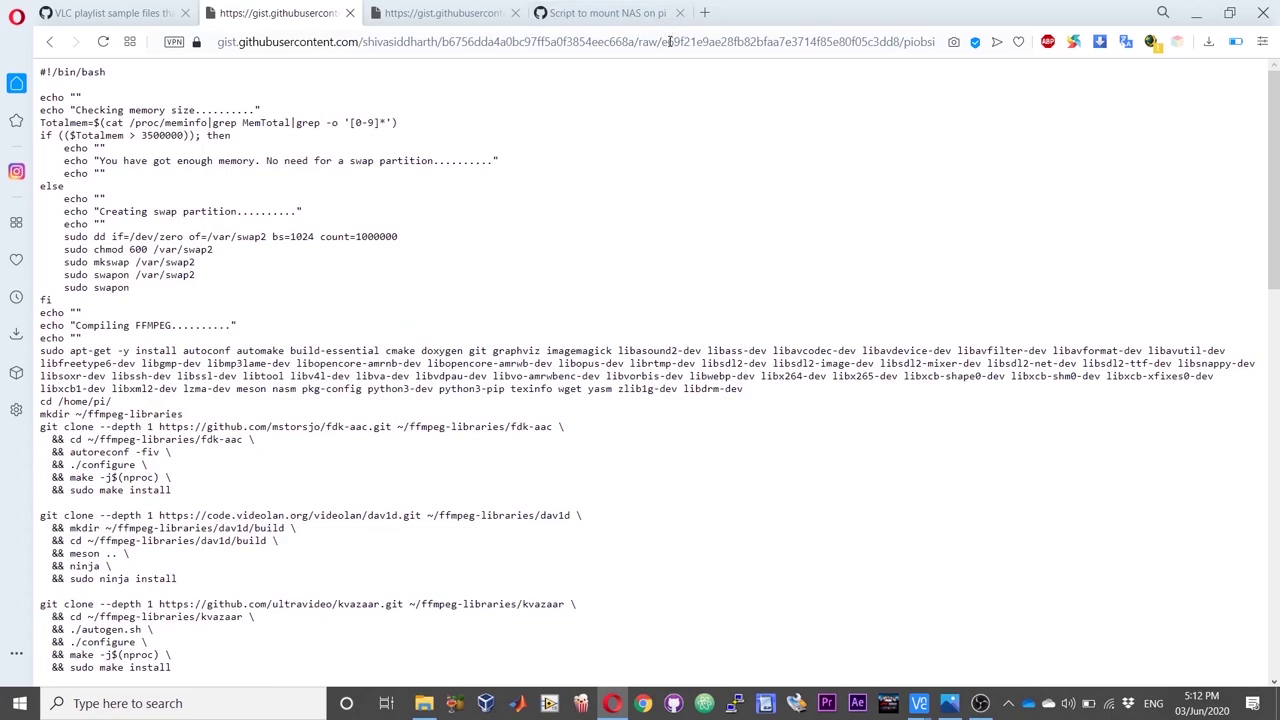
{"action": "left_click", "coordinate": [670, 43]}
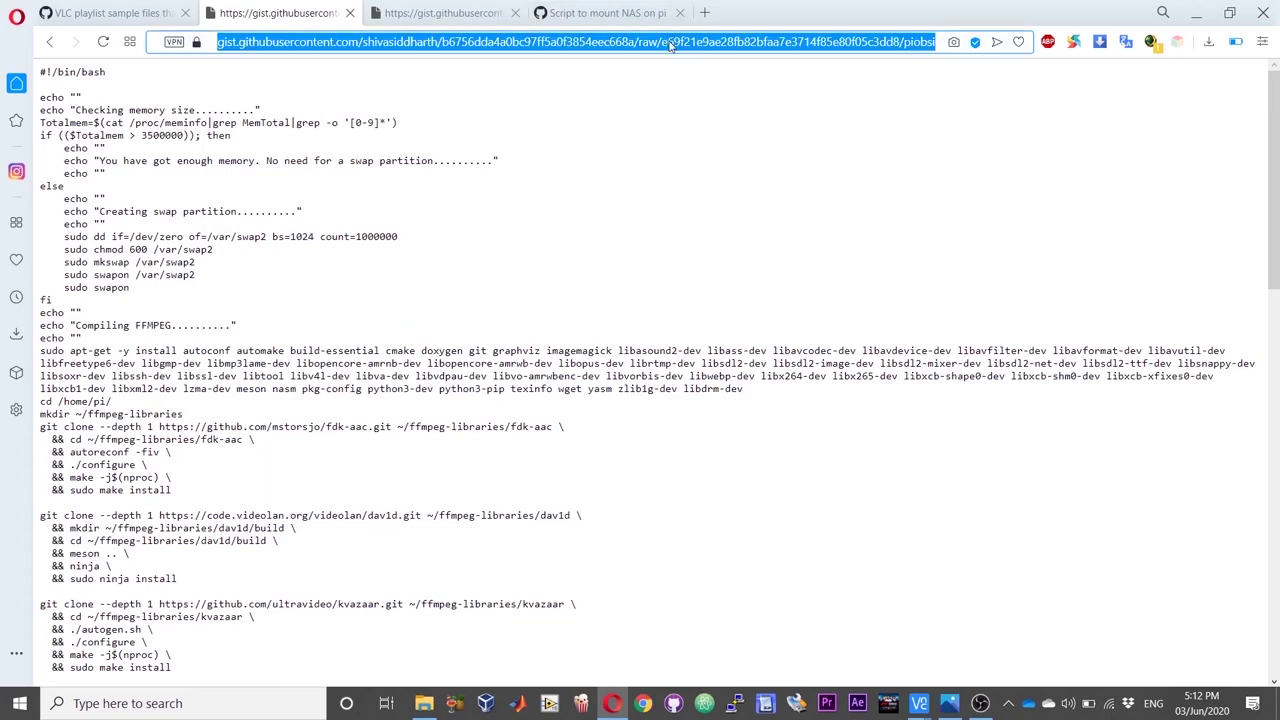
{"action": "left_click", "coordinate": [918, 703]}
Step: Download piobsinstaller.sh on the Pi using wget with the pasted raw gist URL
{"action": "left_click", "coordinate": [993, 635]}
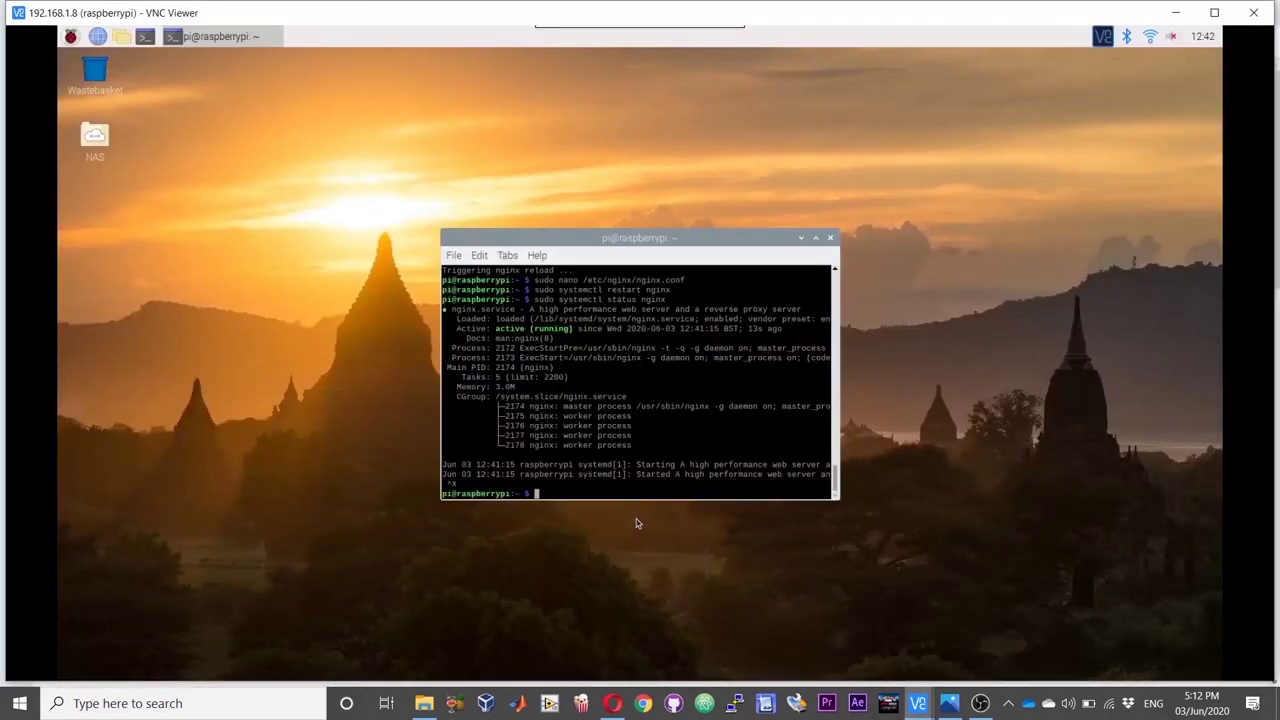
{"action": "type", "text": "wget "}
{"action": "type", "text": "'"}
{"action": "right_click", "coordinate": [641, 494]}
{"action": "left_click", "coordinate": [684, 334]}
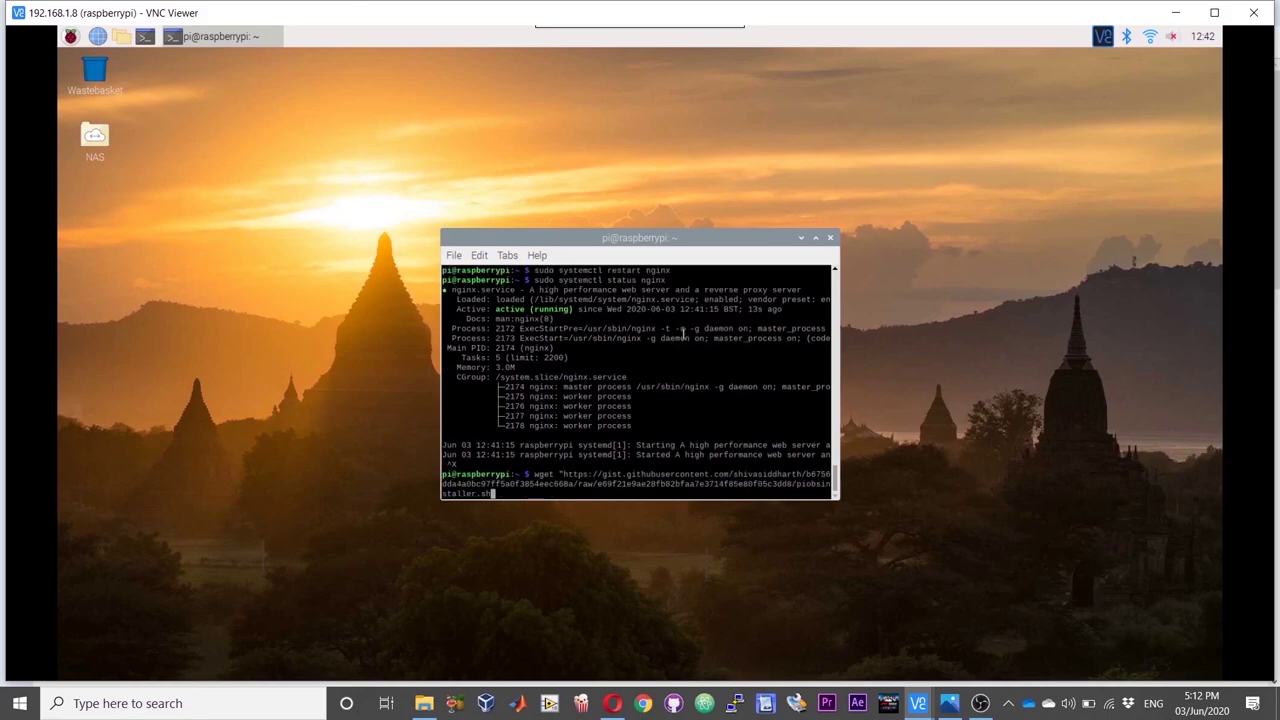
{"action": "type", "text": "\""}
{"action": "key", "text": "Return"}
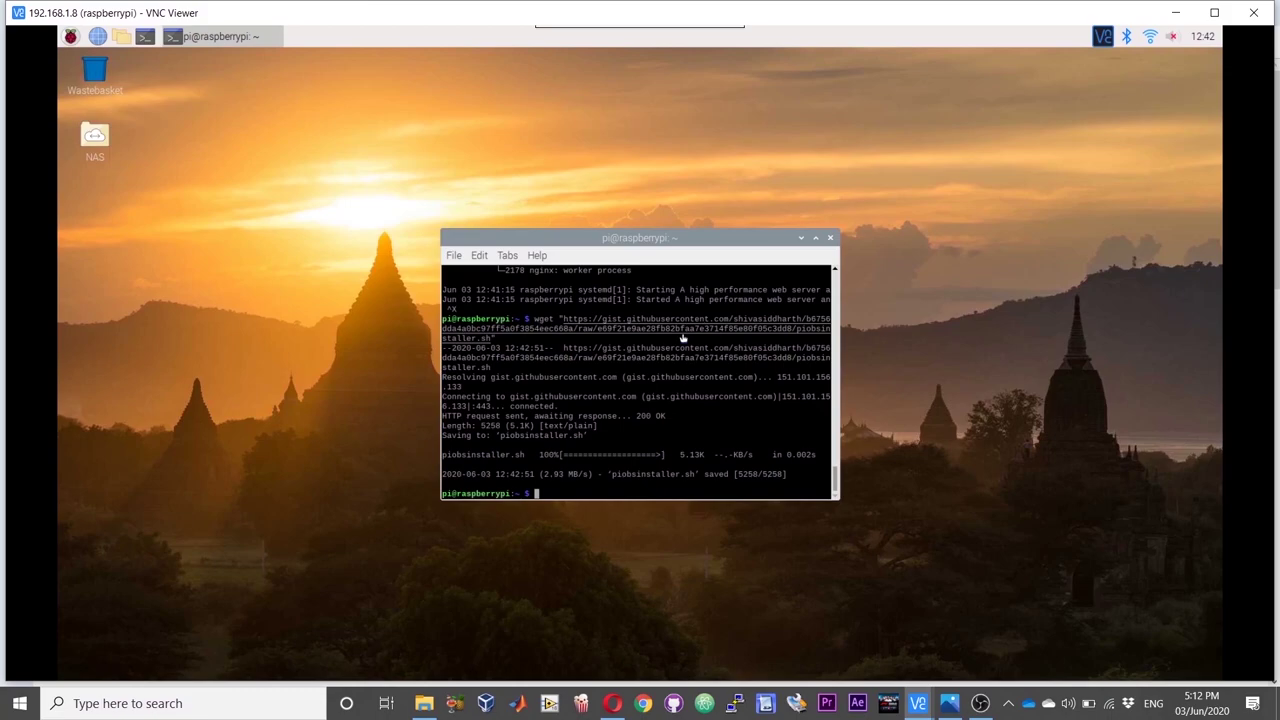
Step: Make piobsinstaller.sh executable and edit the recalled command toward sudo bash ./piobsinstaller.sh
{"action": "type", "text": "sudo "}
{"action": "type", "text": "chmod"}
{"action": "type", "text": " +x "}
{"action": "type", "text": "./pio"}
{"action": "type", "text": "bsinsta"}
{"action": "type", "text": "ller.sh"}
{"action": "key", "text": "Return"}
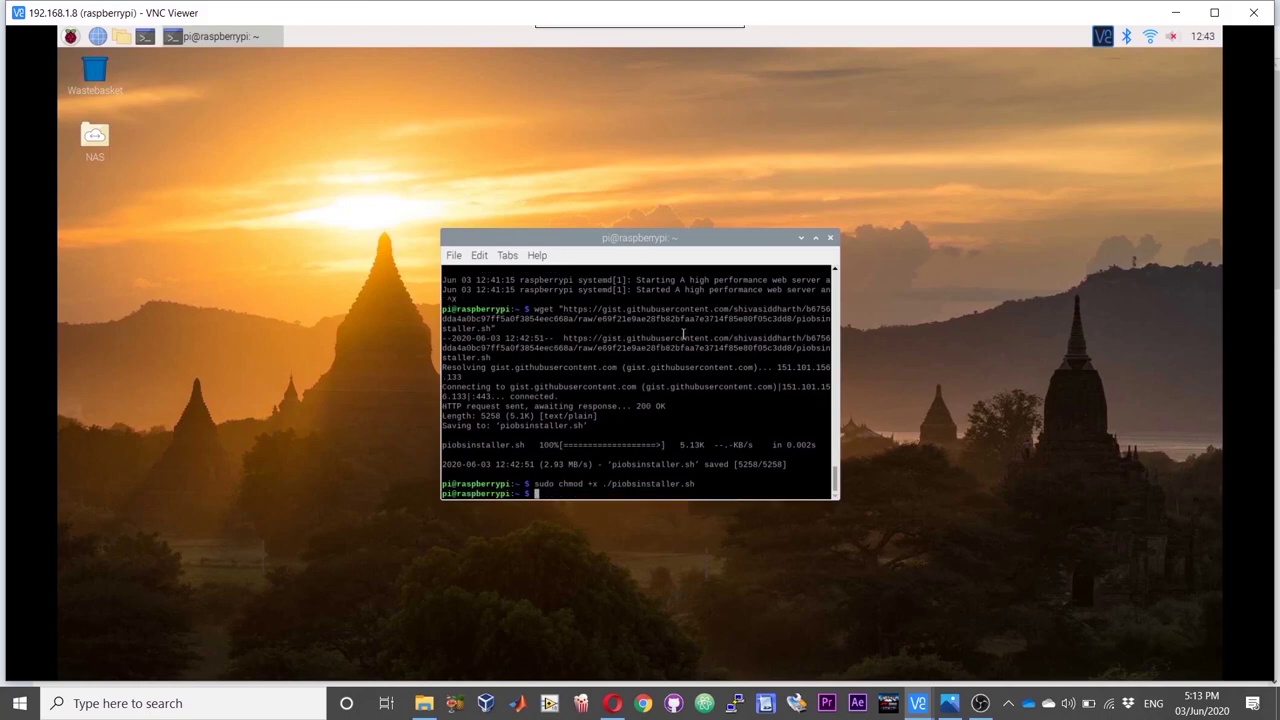
{"action": "key", "text": "Up"}
{"action": "key", "text": "Left"}
{"action": "key", "text": "Left"}
{"action": "key", "text": "Left"}
{"action": "key", "text": "Left"}
{"action": "key", "text": "Left"}
{"action": "key", "text": "Left"}
{"action": "key", "text": "Left"}
{"action": "key", "text": "Left"}
{"action": "key", "text": "BackSpace"}
{"action": "key", "text": "BackSpace"}
{"action": "key", "text": "BackSpace"}
{"action": "key", "text": "BackSpace"}
{"action": "key", "text": "BackSpace"}
{"action": "key", "text": "BackSpace"}
{"action": "key", "text": "BackSpace"}
{"action": "key", "text": "BackSpace"}
Step: Run piobsinstaller.sh with sudo bash and let it finish with All done
{"action": "type", "text": "bash"}
{"action": "key", "text": "Return"}
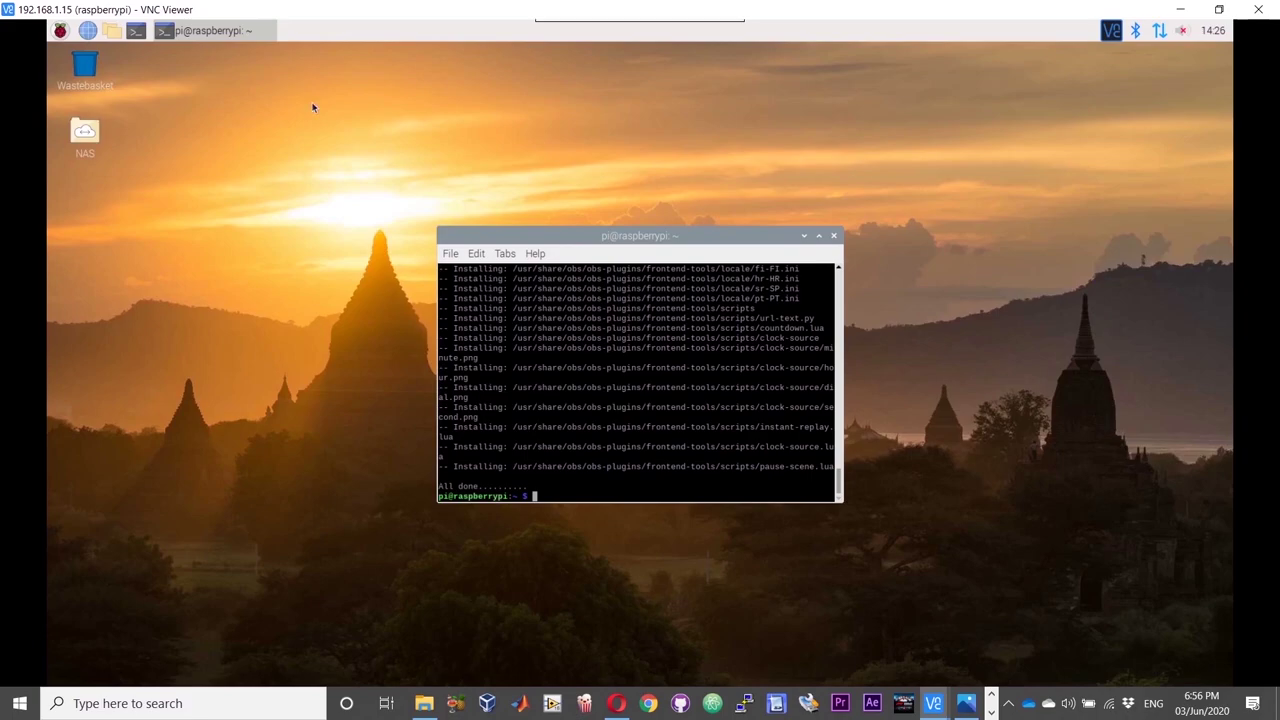
Step: Confirm OBS Studio and VLC appear under Sound & Video, then close the terminal
{"action": "left_click", "coordinate": [60, 32]}
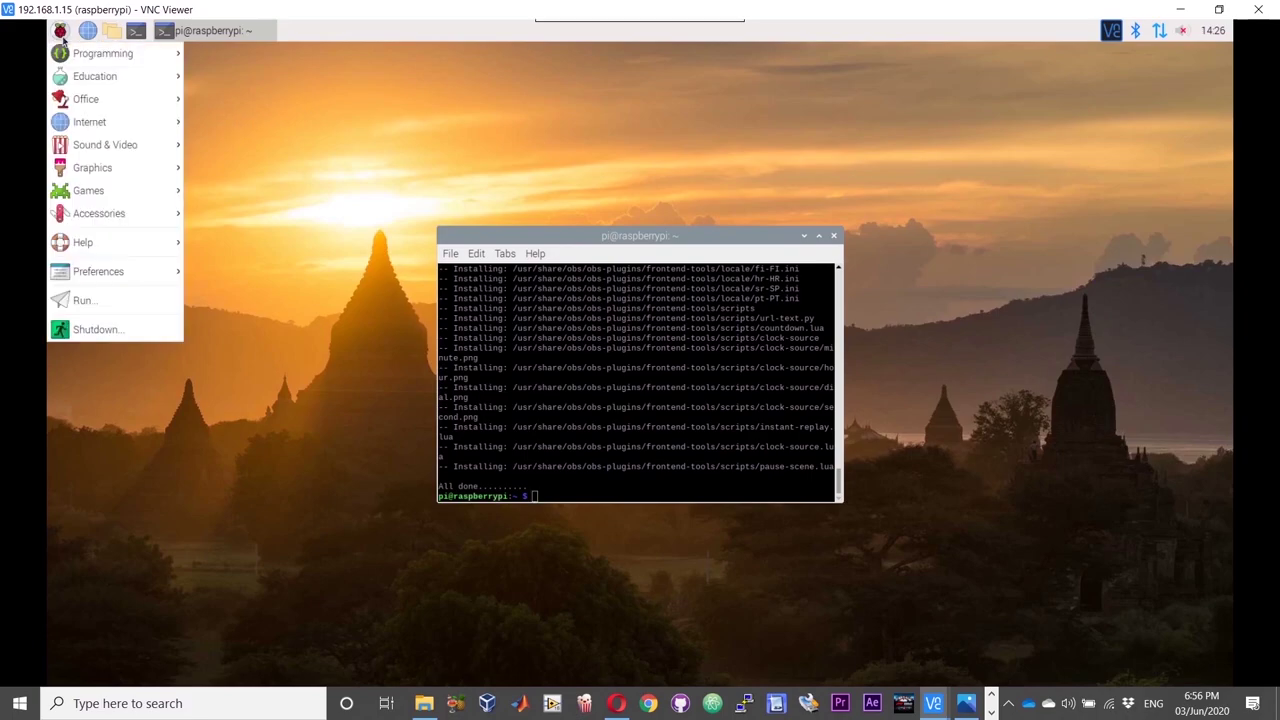
{"action": "mouse_move", "coordinate": [105, 145]}
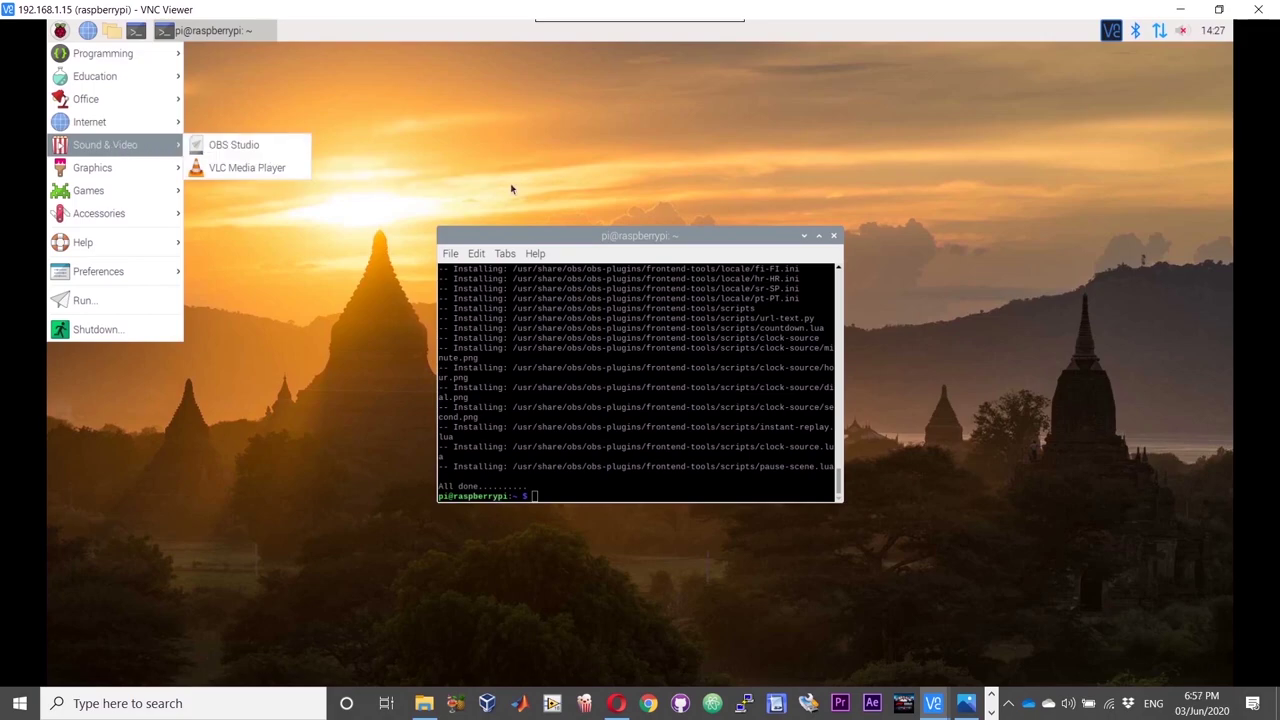
{"action": "left_click", "coordinate": [838, 240]}
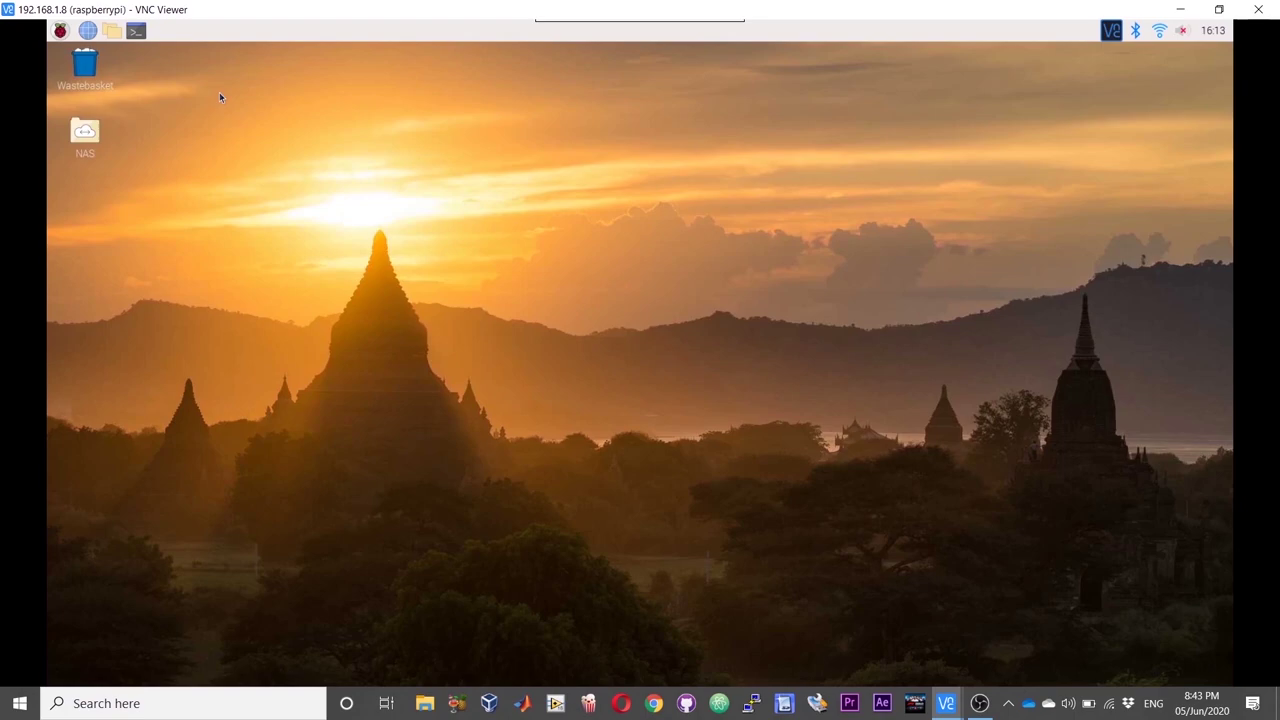
Step: Launch VLC and play the ARR COMPLETE folder as a playlist, dismissing the resume prompt
{"action": "left_click", "coordinate": [60, 30]}
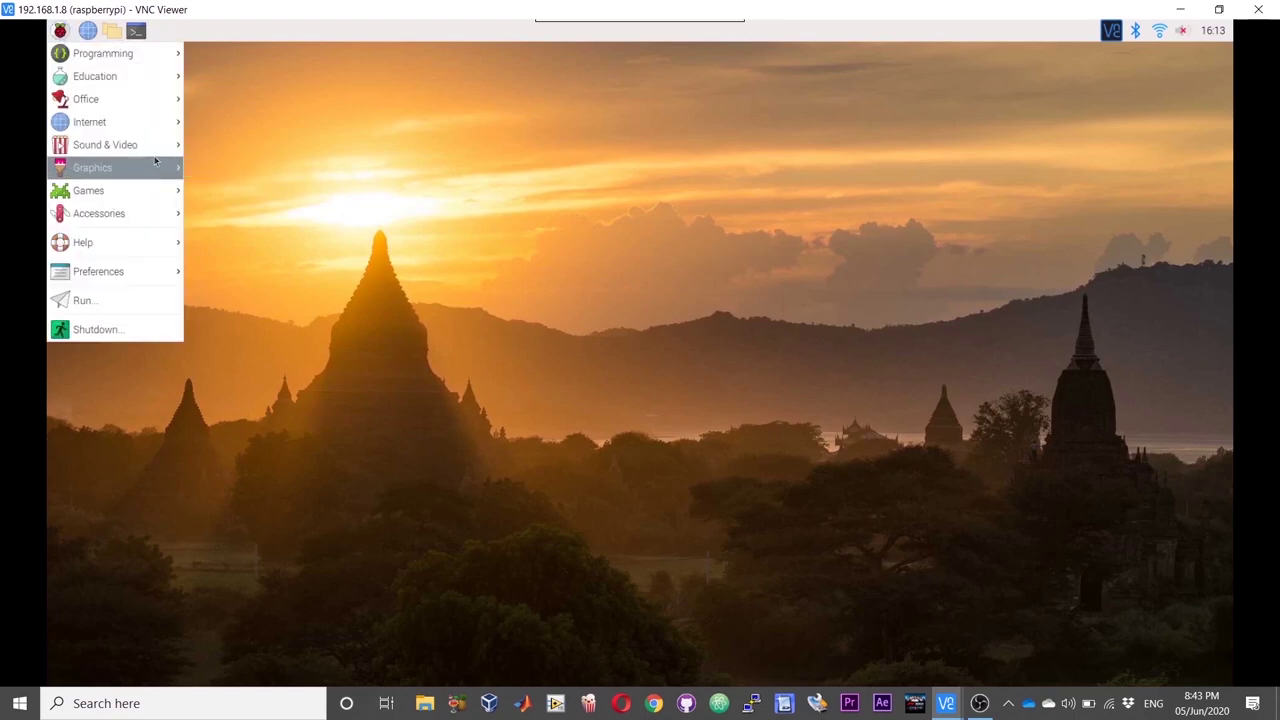
{"action": "left_click", "coordinate": [203, 167]}
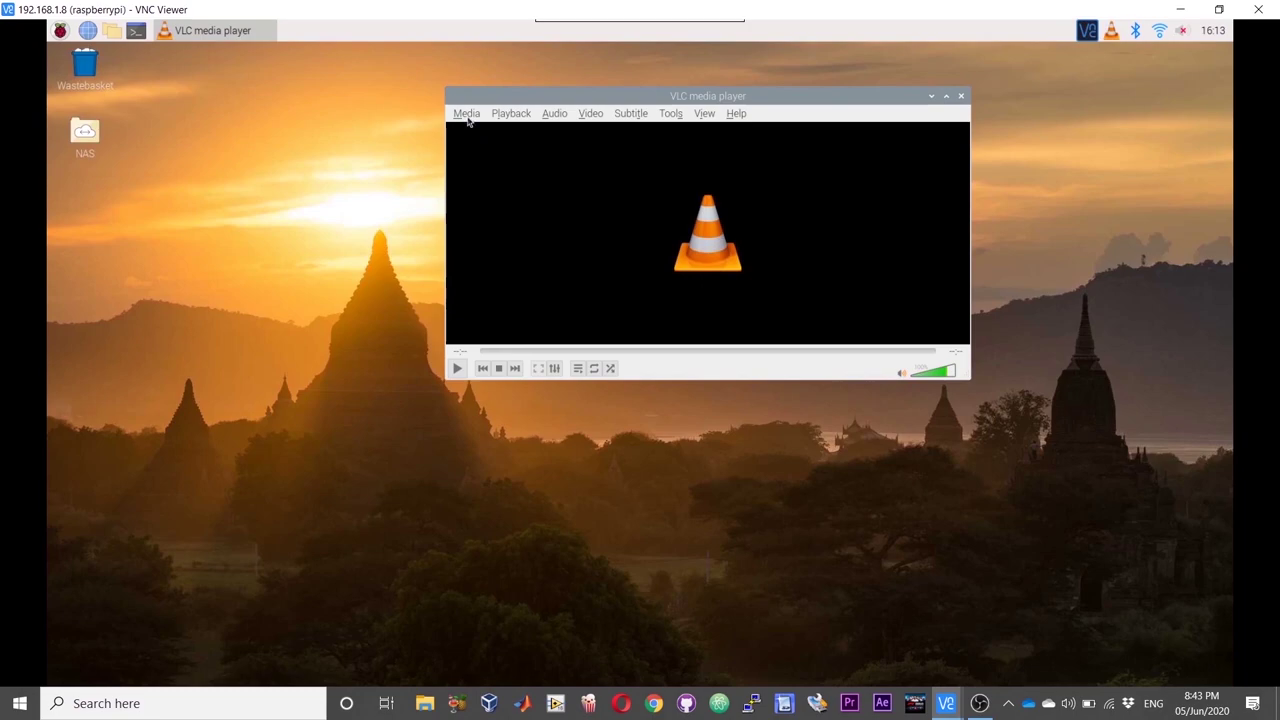
{"action": "left_click", "coordinate": [466, 115]}
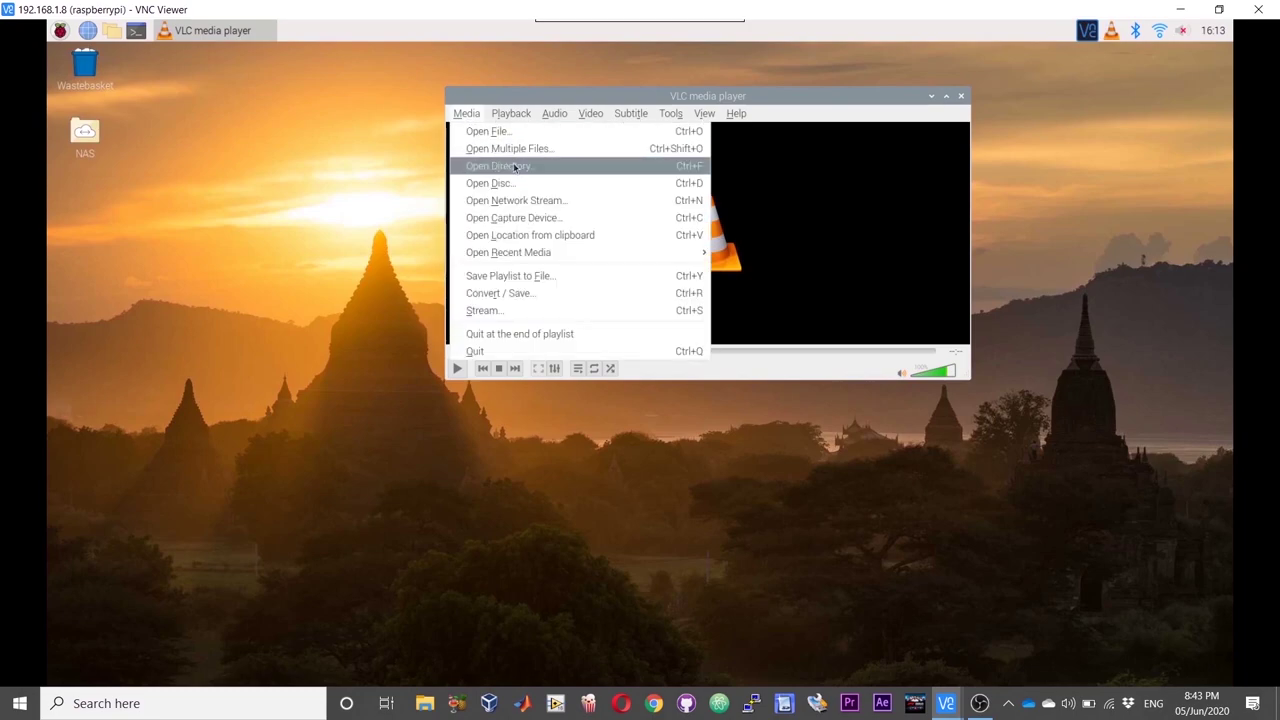
{"action": "left_click", "coordinate": [514, 167]}
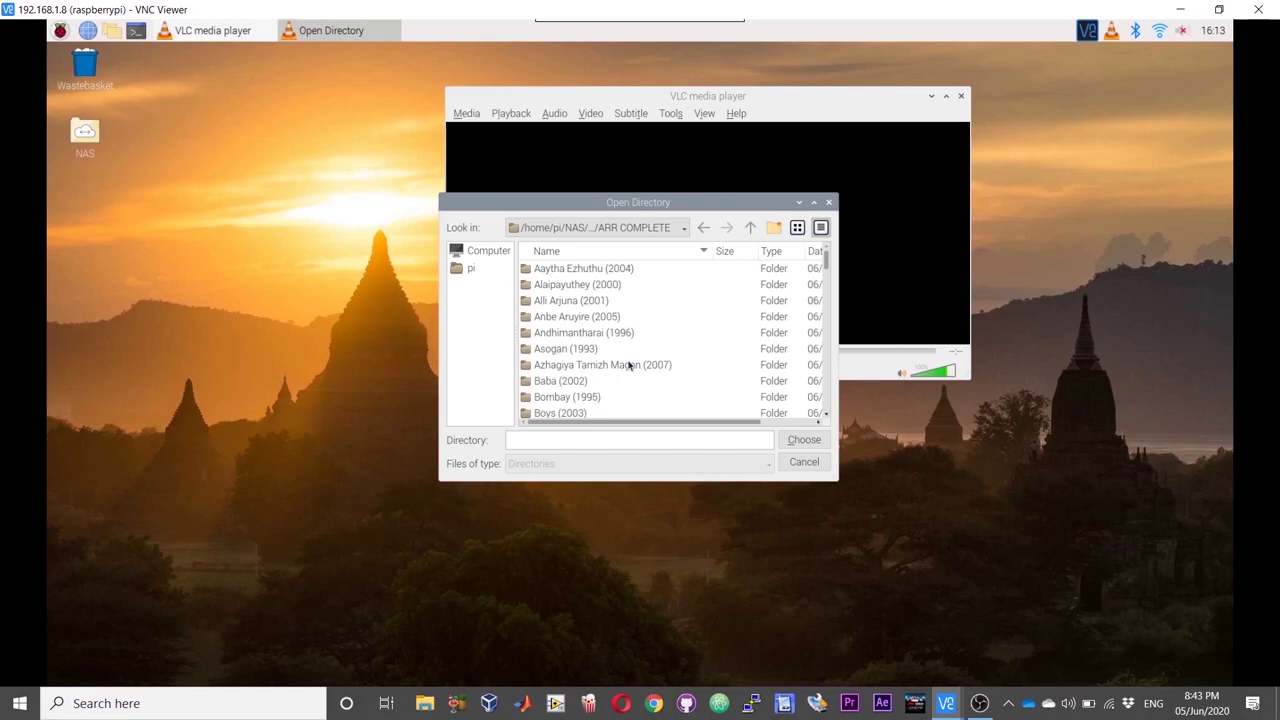
{"action": "left_click", "coordinate": [790, 448]}
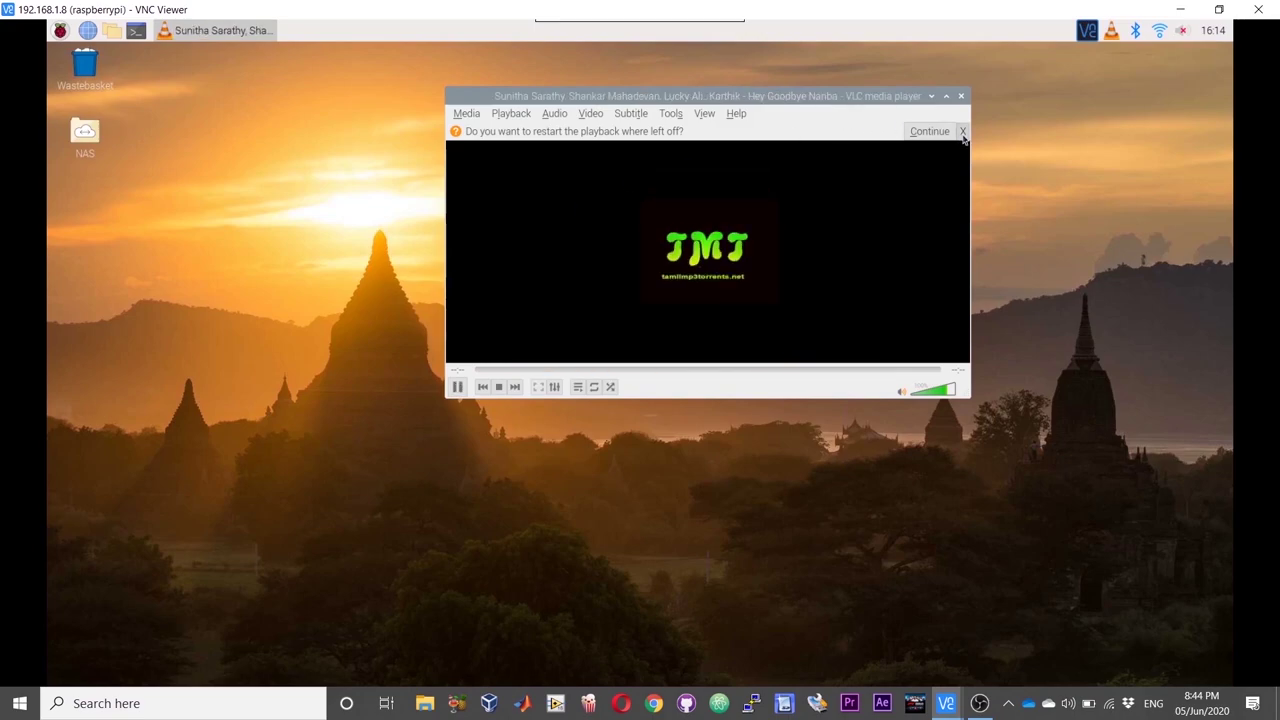
{"action": "left_click", "coordinate": [963, 133]}
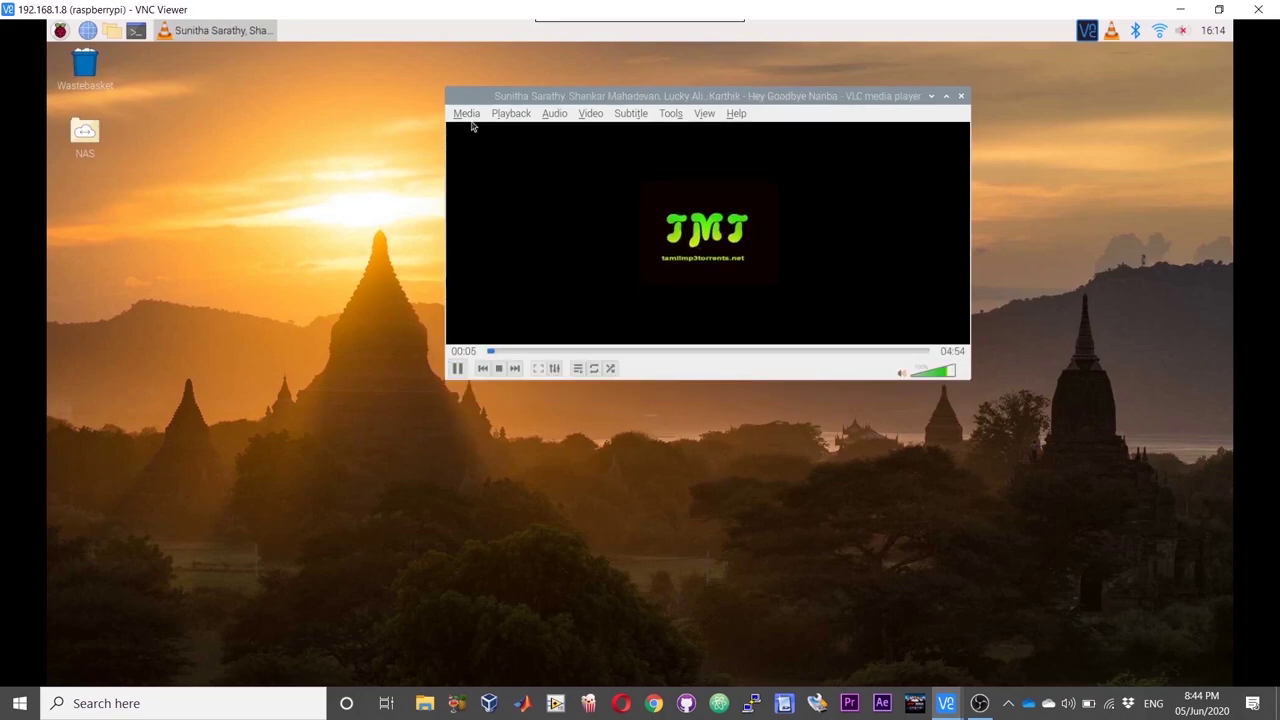
Step: Save the current playlist to a file named ARR in the pi home folder
{"action": "left_click", "coordinate": [467, 114]}
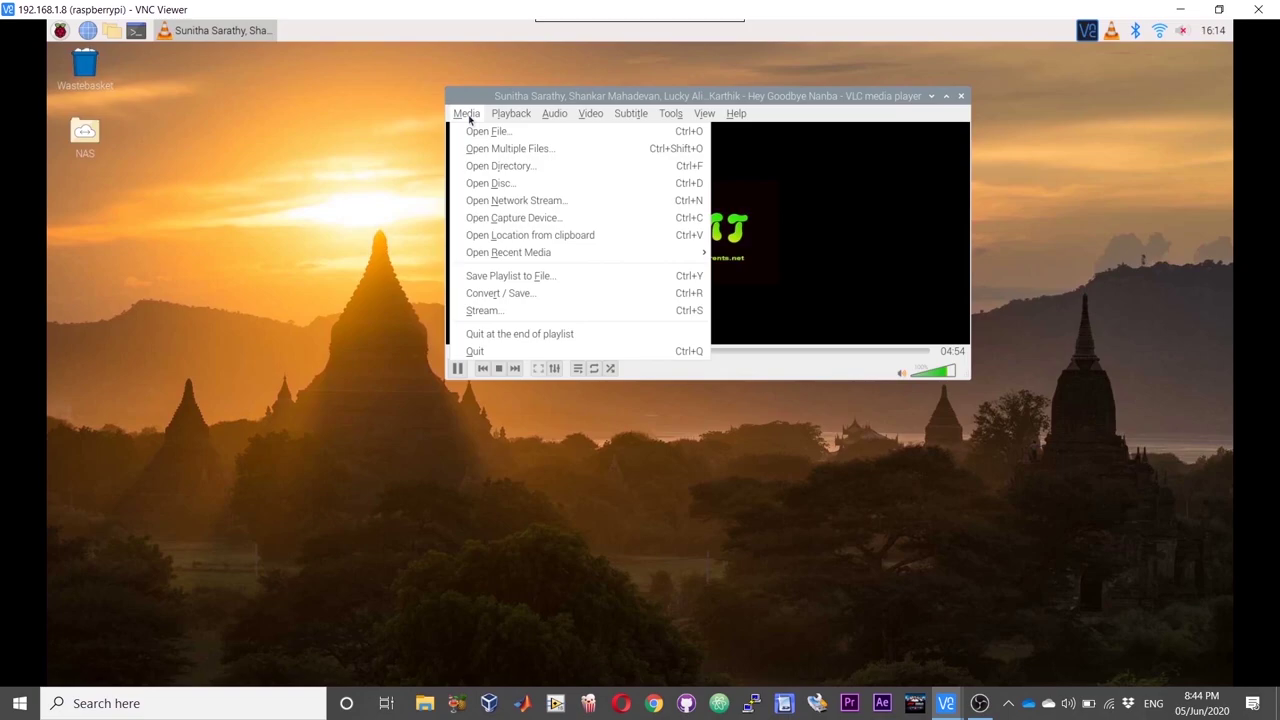
{"action": "left_click", "coordinate": [506, 284]}
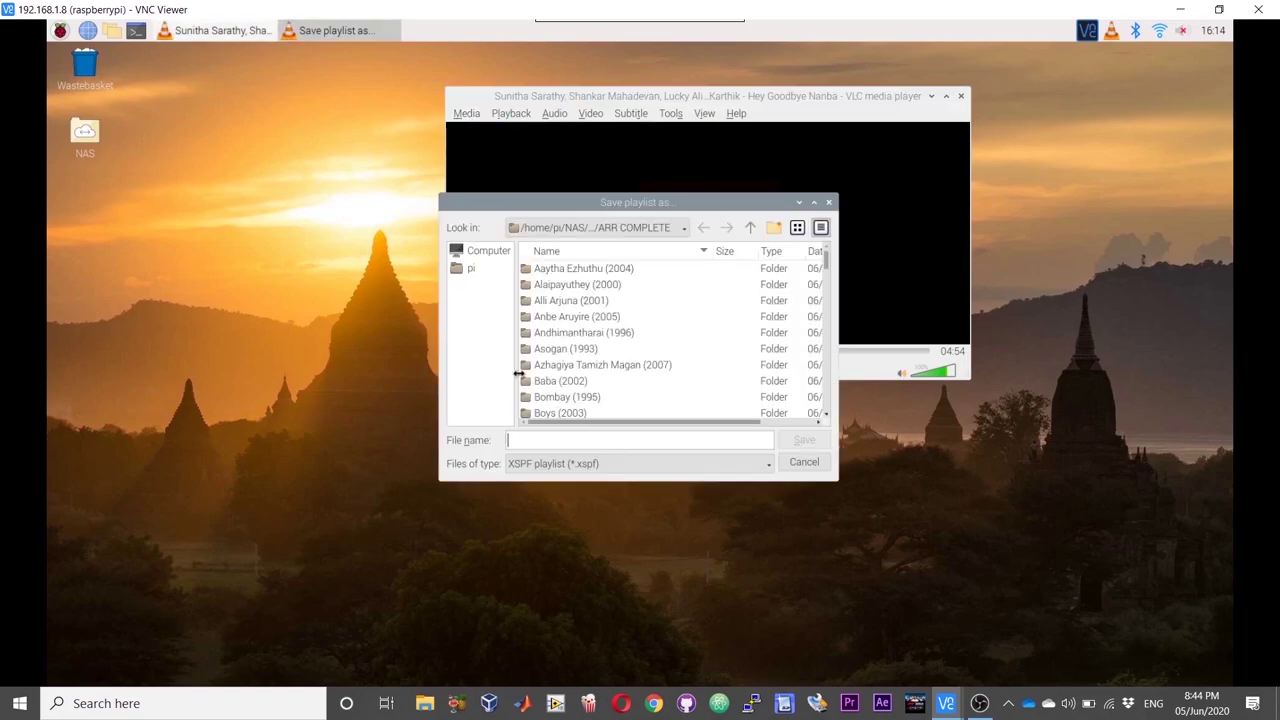
{"action": "left_click", "coordinate": [477, 277]}
{"action": "left_click", "coordinate": [531, 434]}
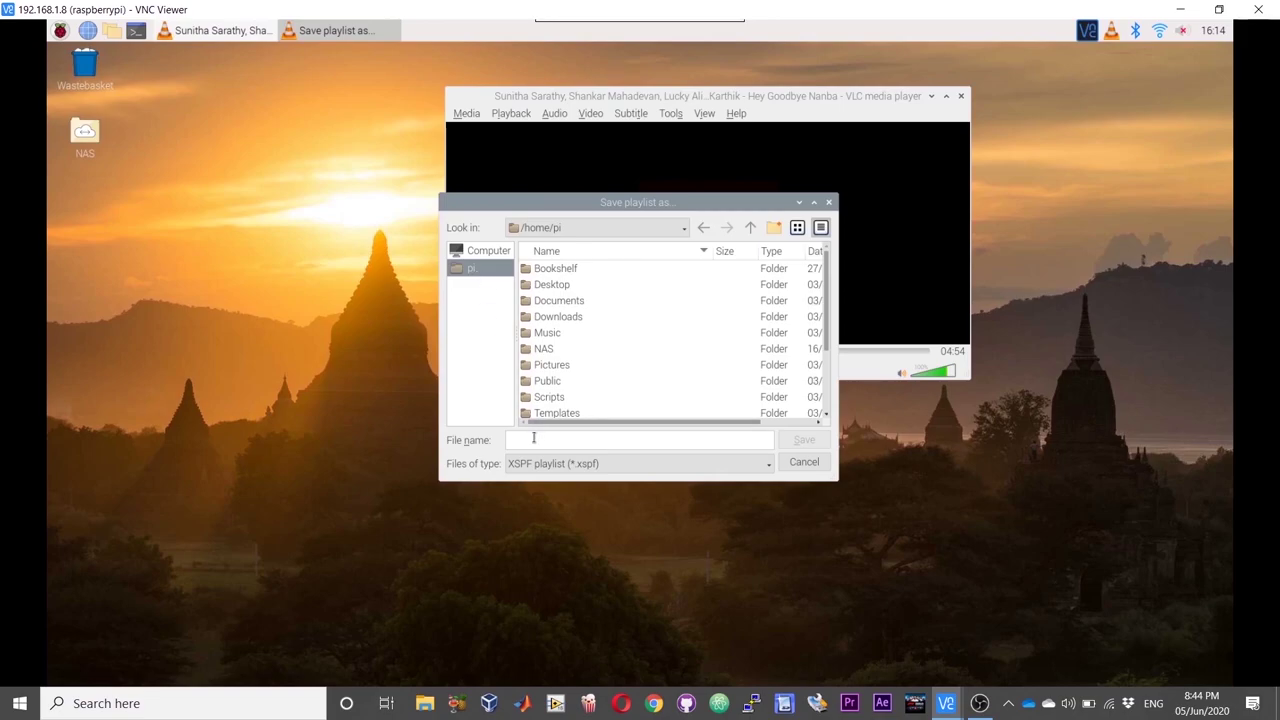
{"action": "type", "text": "ARR"}
{"action": "left_click", "coordinate": [806, 442]}
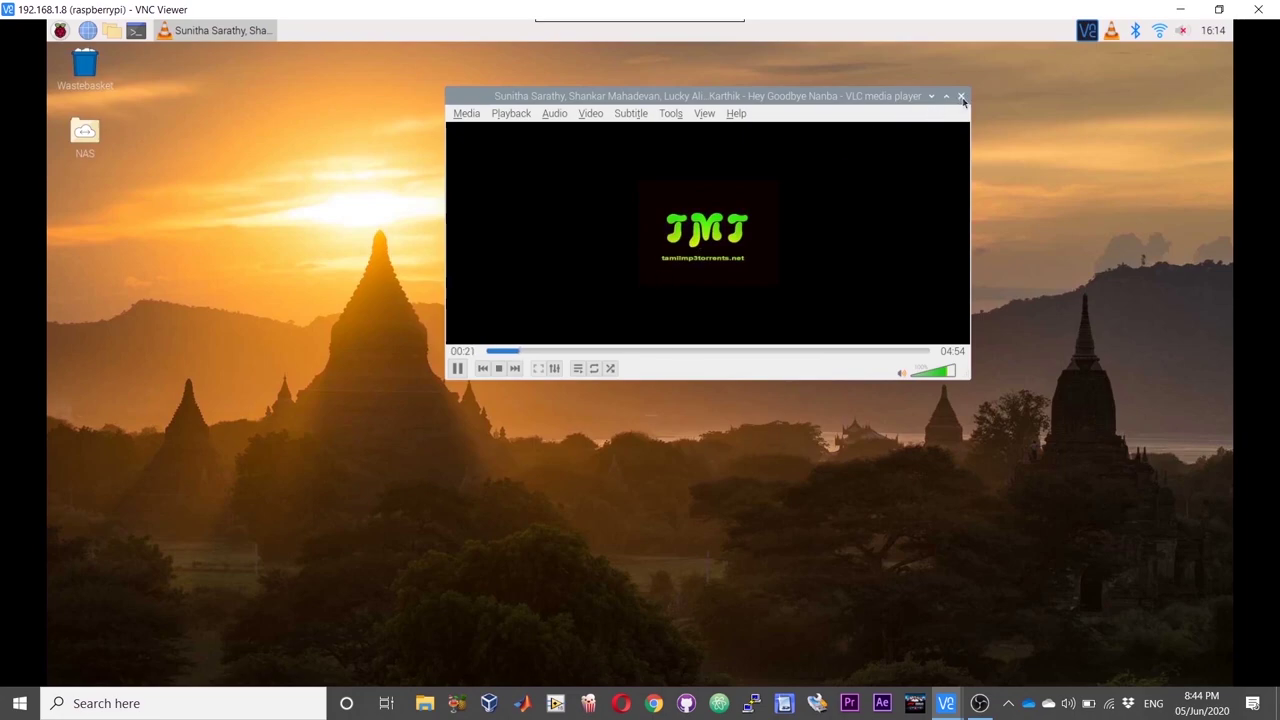
Step: Close VLC, launch OBS Studio, and keep Custom as the streaming service in Stream settings
{"action": "left_click", "coordinate": [961, 97]}
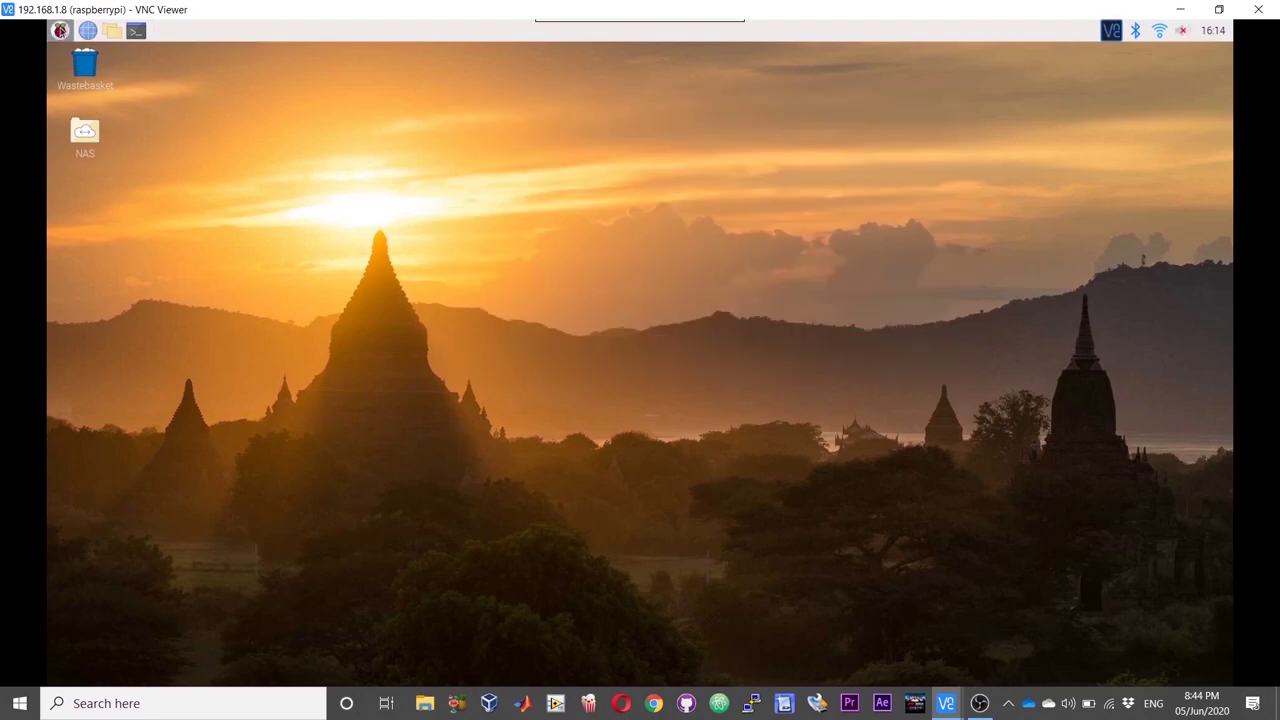
{"action": "left_click", "coordinate": [60, 31]}
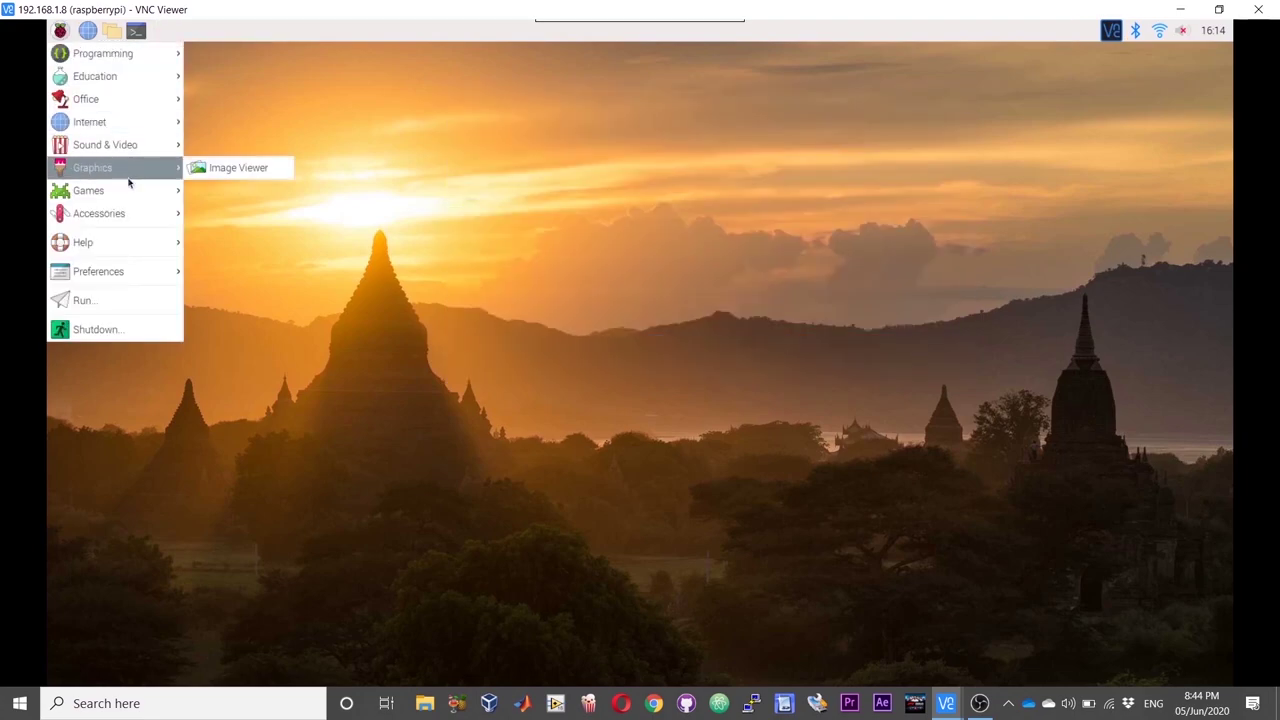
{"action": "mouse_move", "coordinate": [105, 145]}
{"action": "left_click", "coordinate": [236, 146]}
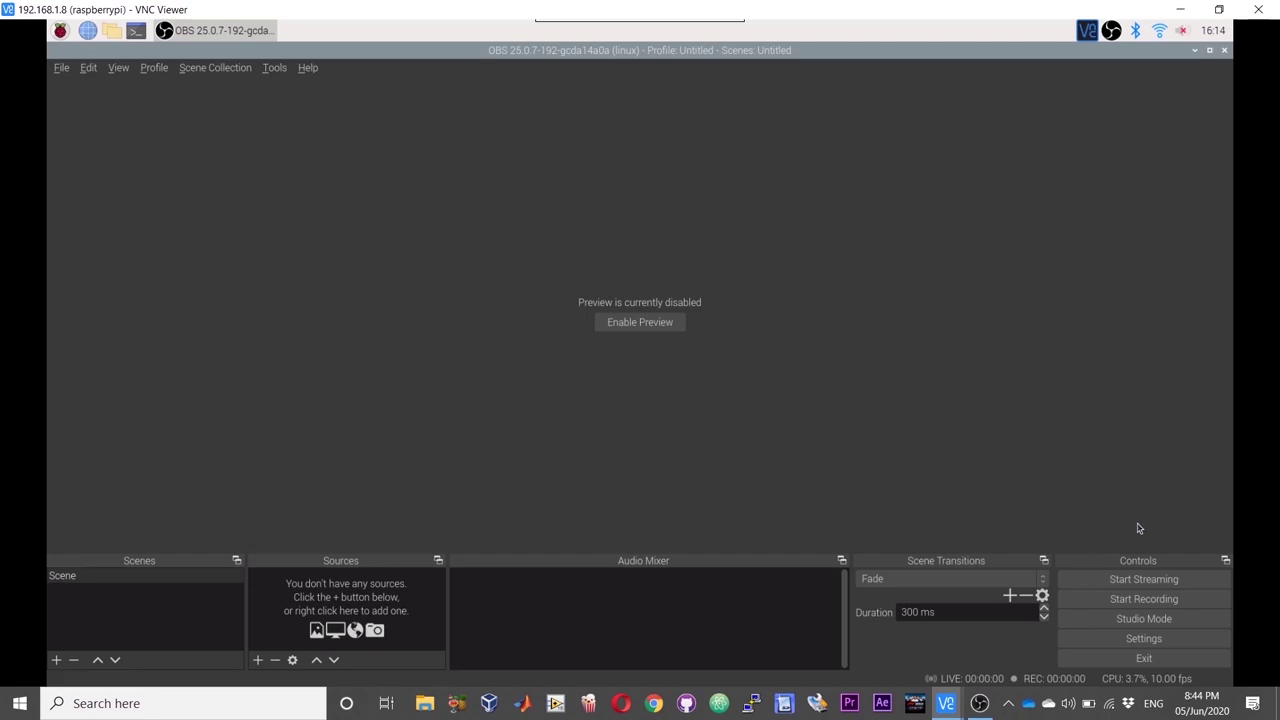
{"action": "left_click", "coordinate": [1146, 641]}
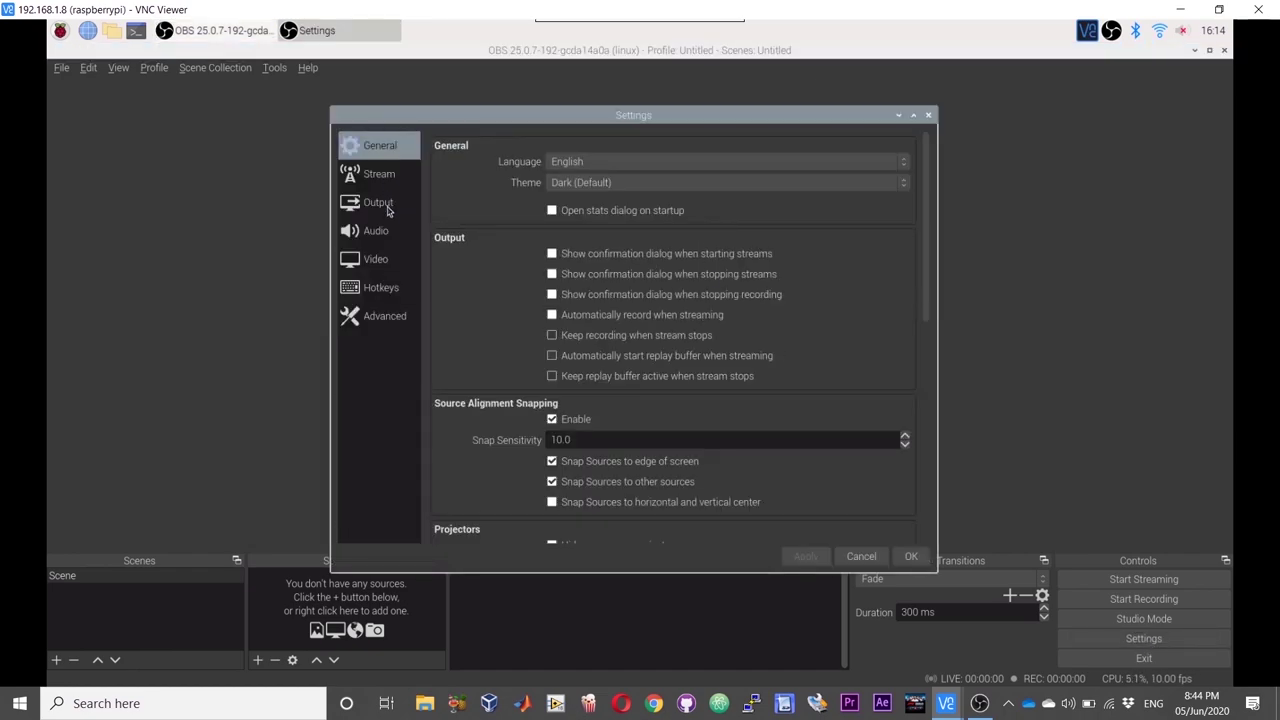
{"action": "left_click", "coordinate": [382, 174]}
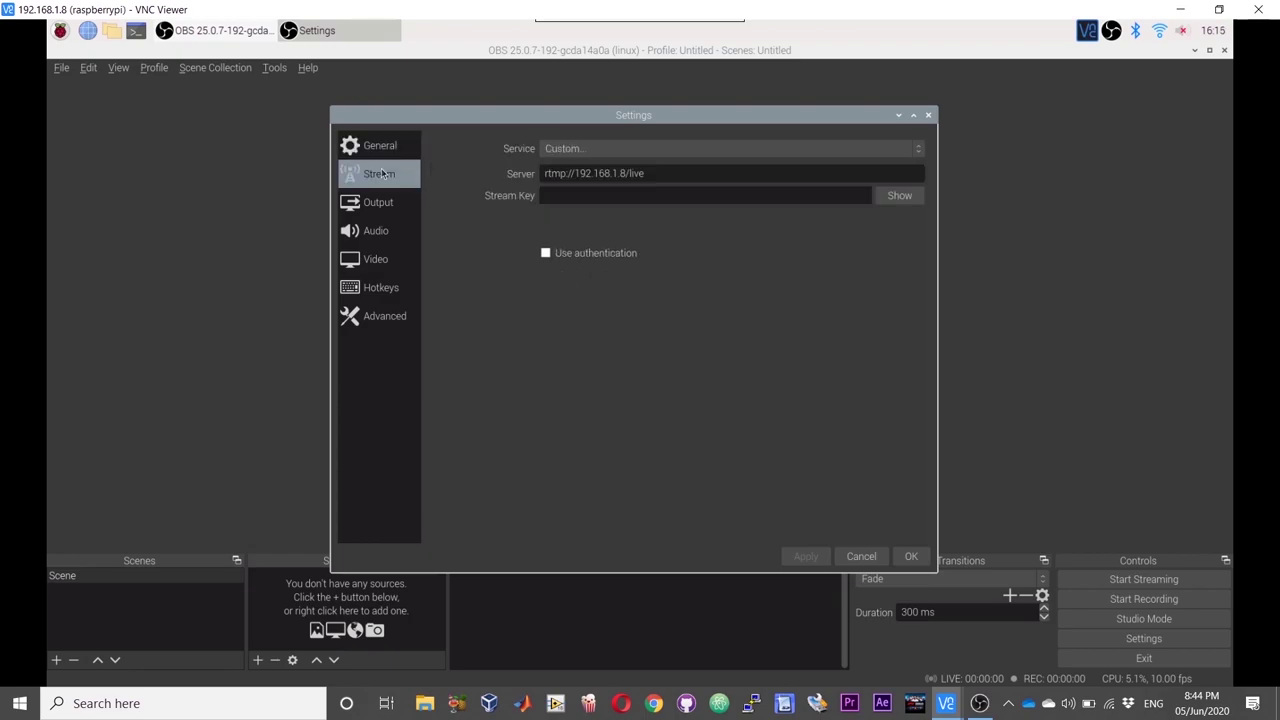
{"action": "left_click", "coordinate": [590, 151]}
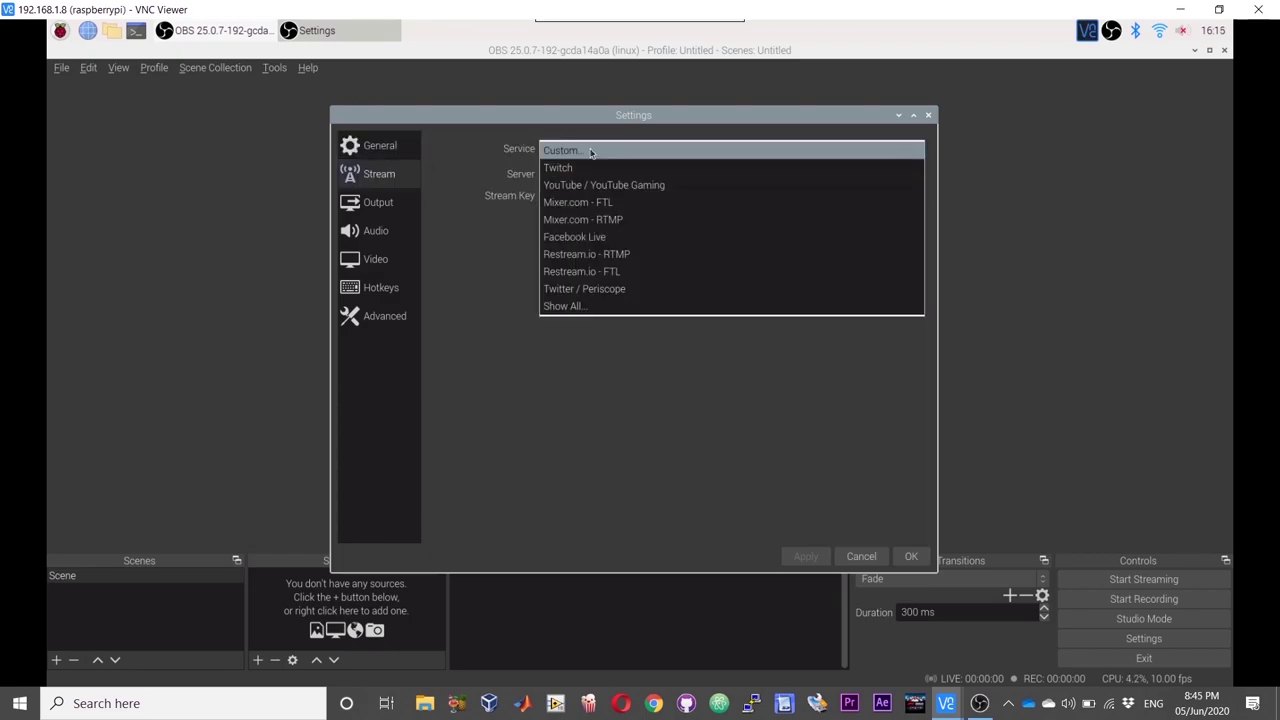
{"action": "left_click", "coordinate": [590, 151]}
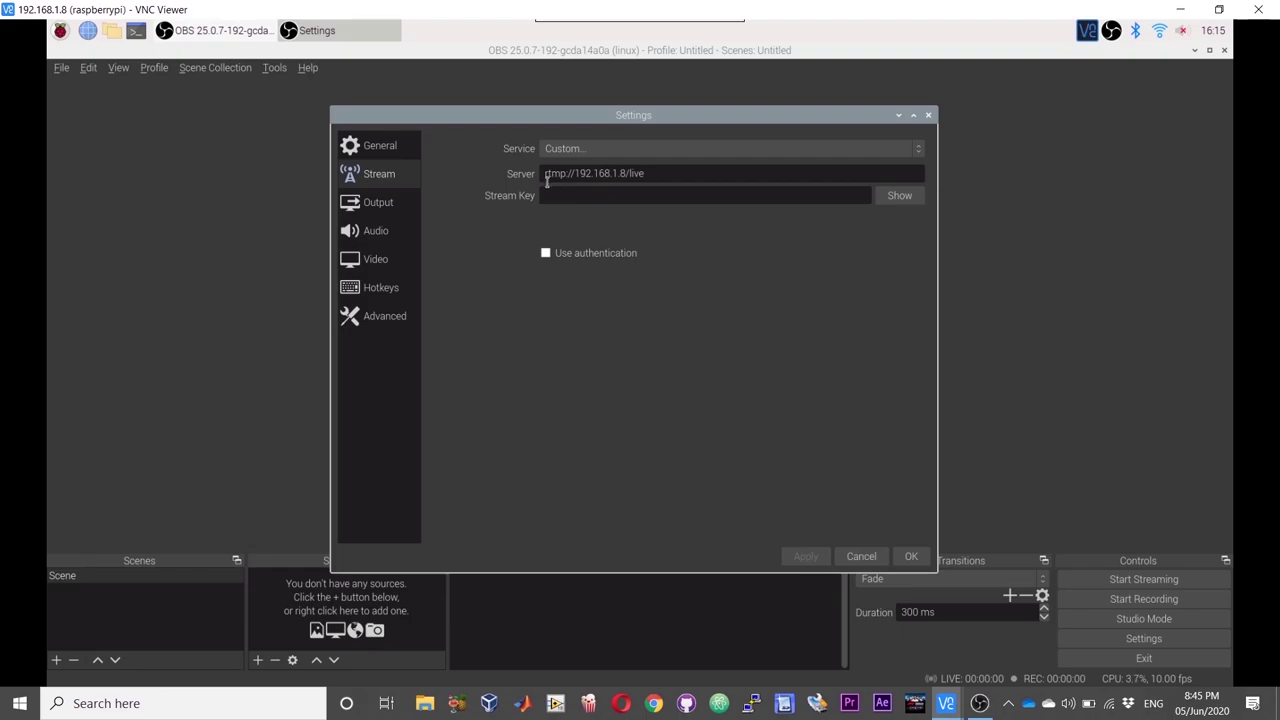
Step: Replace the stream server address with rtmp://localhost/live
{"action": "left_click", "coordinate": [660, 173]}
{"action": "key", "text": "BackSpace"}
{"action": "key", "text": "BackSpace"}
{"action": "key", "text": "BackSpace"}
{"action": "type", "text": "rtmp"}
{"action": "type", "text": "://"}
{"action": "type", "text": "1"}
{"action": "key", "text": "BackSpace"}
{"action": "type", "text": "lo"}
{"action": "type", "text": "calhost"}
{"action": "type", "text": "/li"}
{"action": "type", "text": "ve"}
Step: Set output to 200 Kbps video, 128 audio bitrate and the slower x264 preset
{"action": "left_click", "coordinate": [376, 203]}
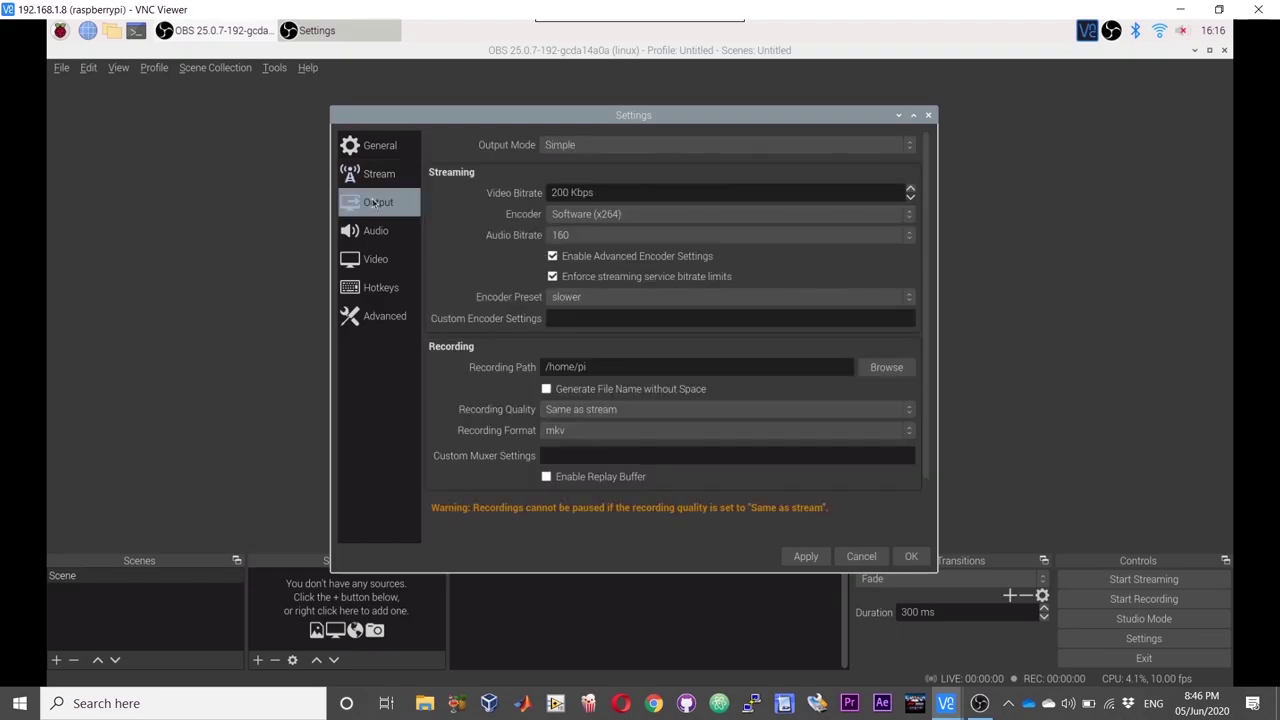
{"action": "left_click", "coordinate": [565, 192]}
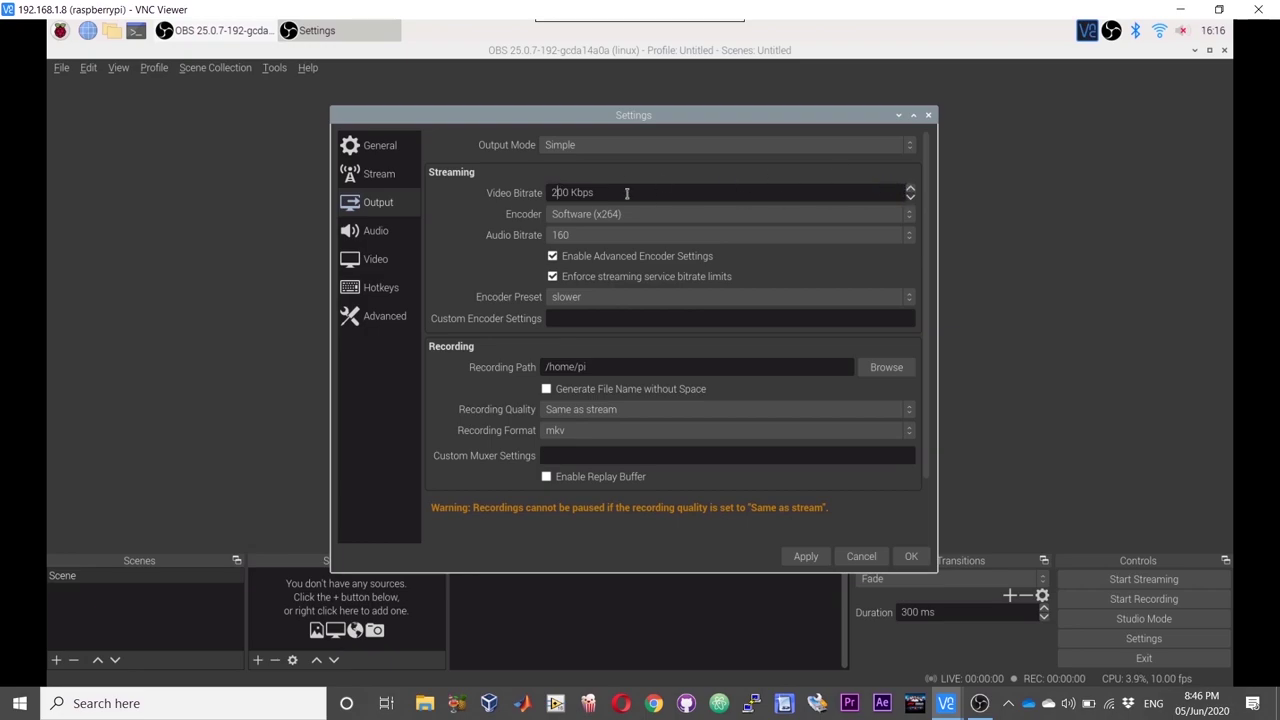
{"action": "type", "text": "5"}
{"action": "key", "text": "BackSpace"}
{"action": "left_click", "coordinate": [604, 236]}
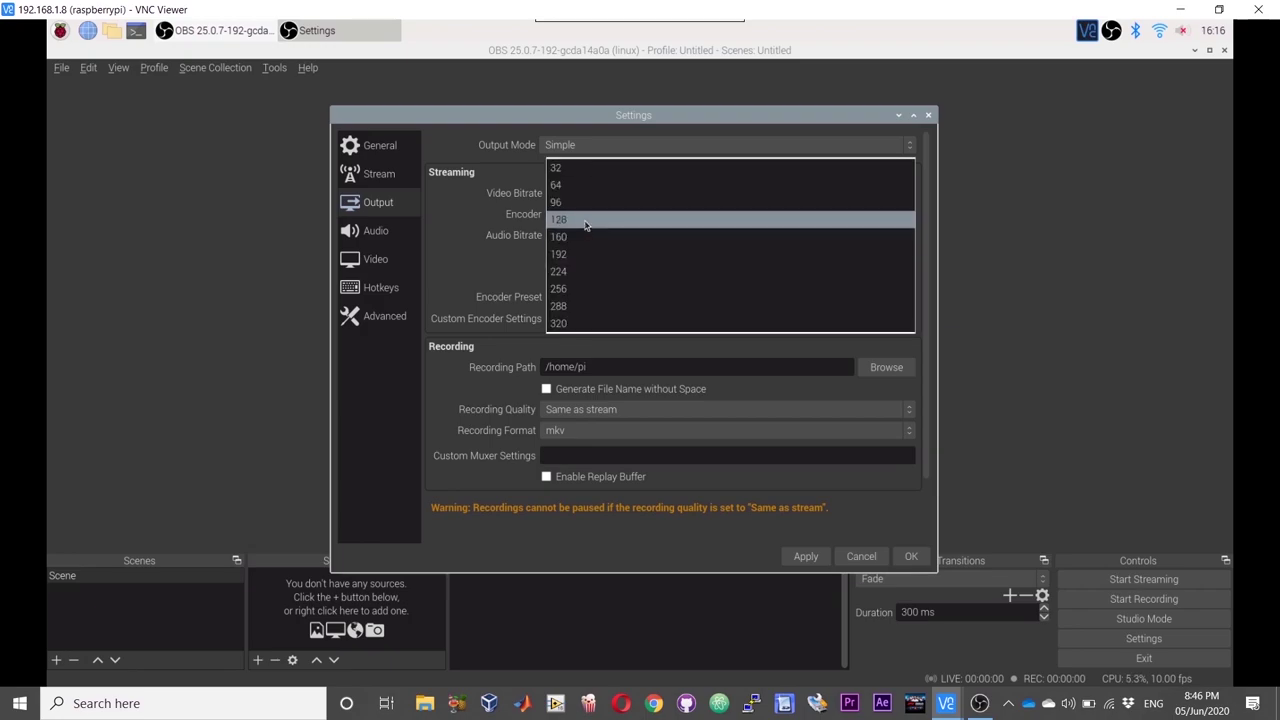
{"action": "left_click", "coordinate": [585, 221]}
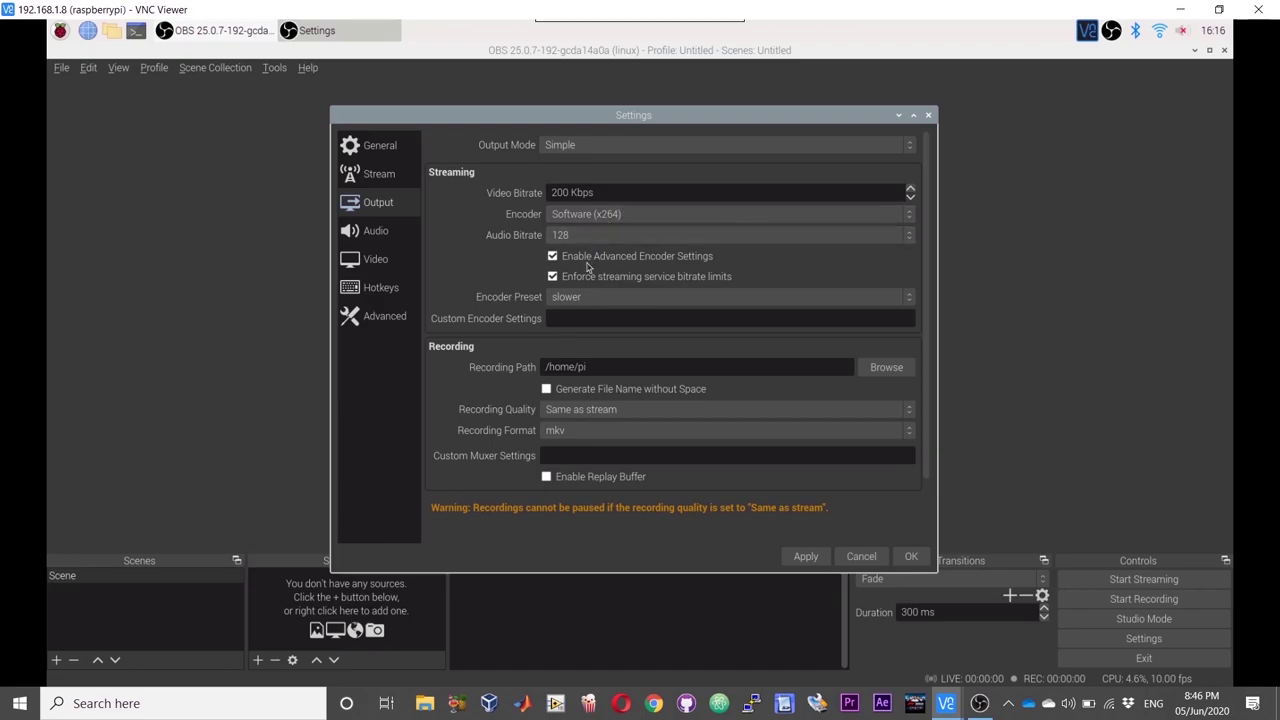
{"action": "left_click", "coordinate": [574, 304]}
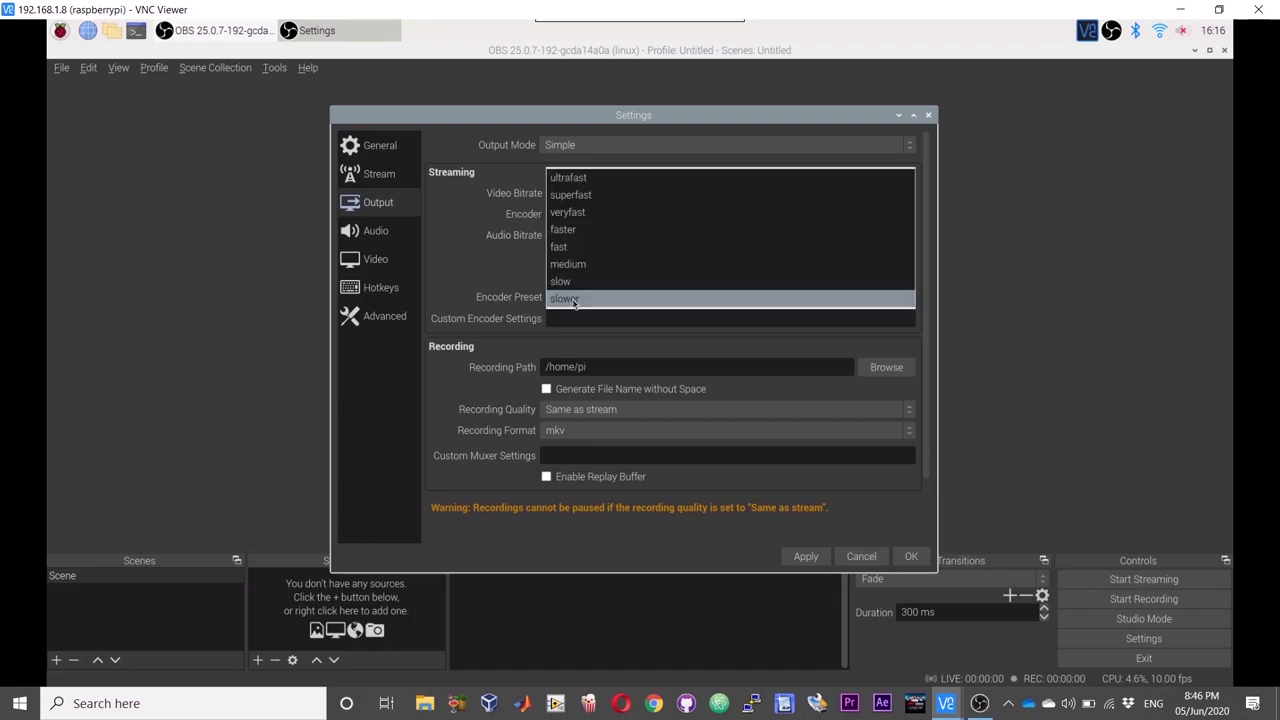
{"action": "left_click", "coordinate": [574, 304]}
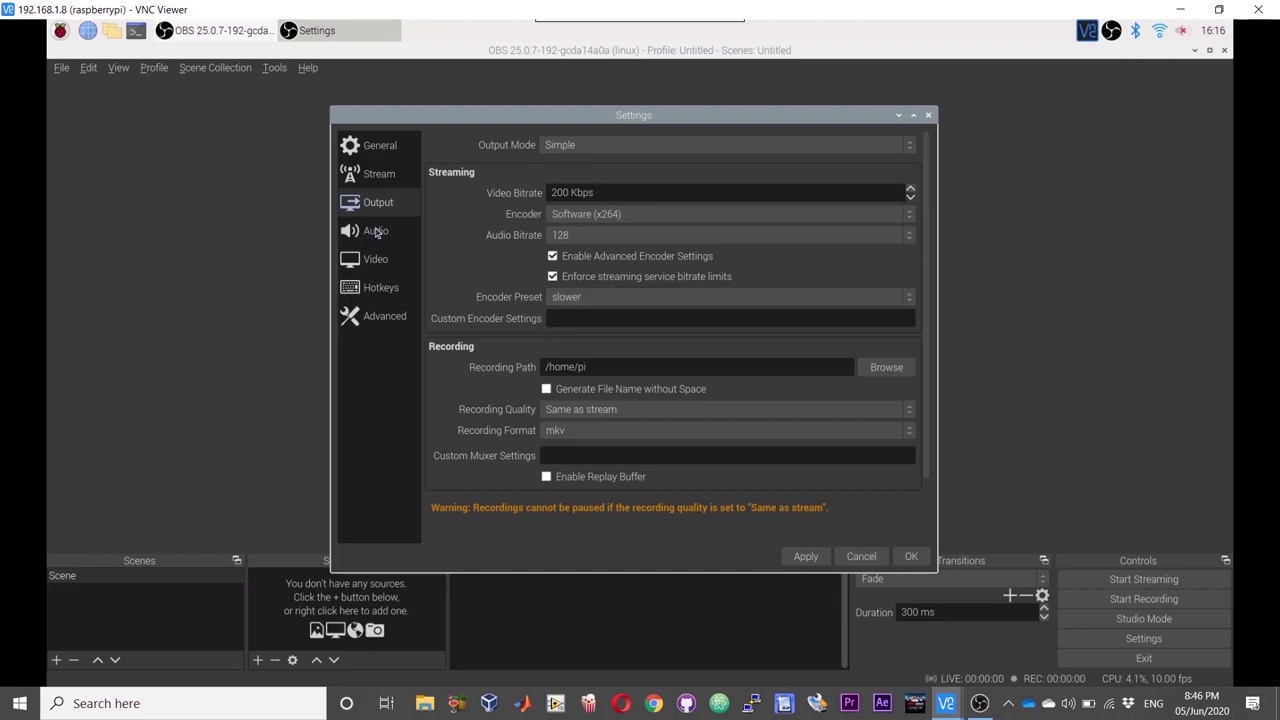
Step: Keep video at 1280x720 with Common FPS Values 10 and apply the settings
{"action": "left_click", "coordinate": [376, 230]}
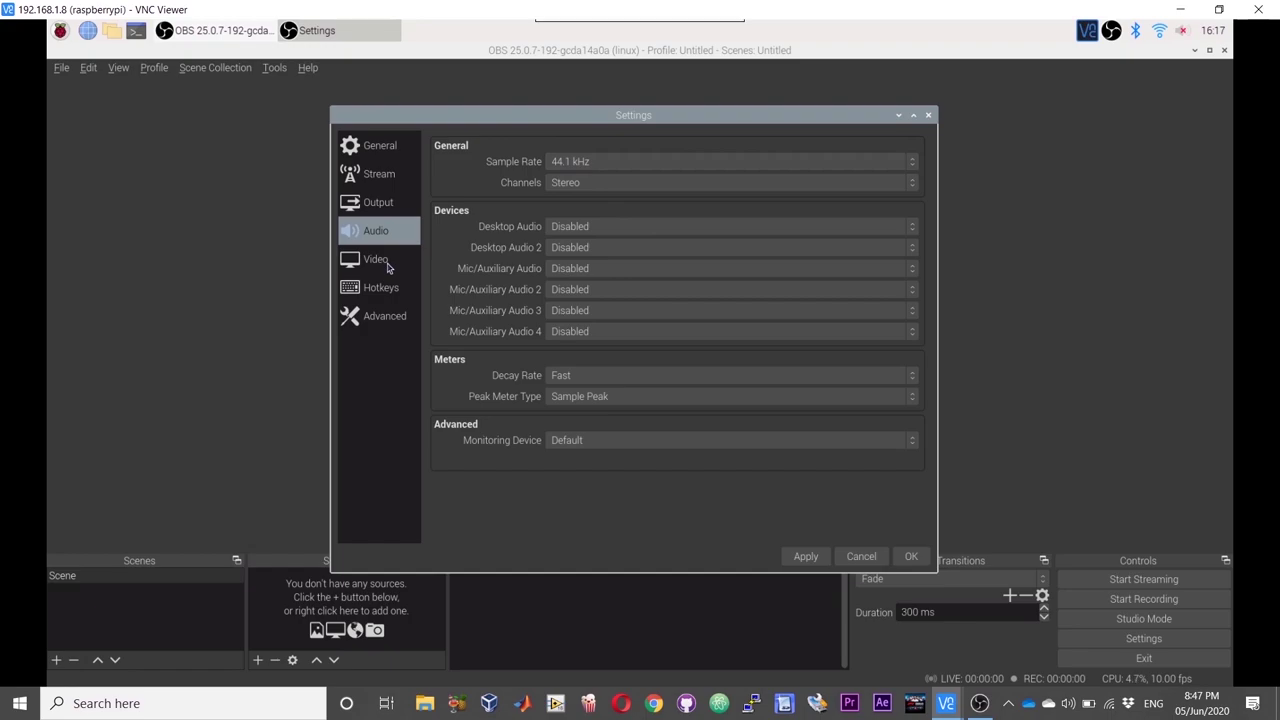
{"action": "left_click", "coordinate": [388, 264]}
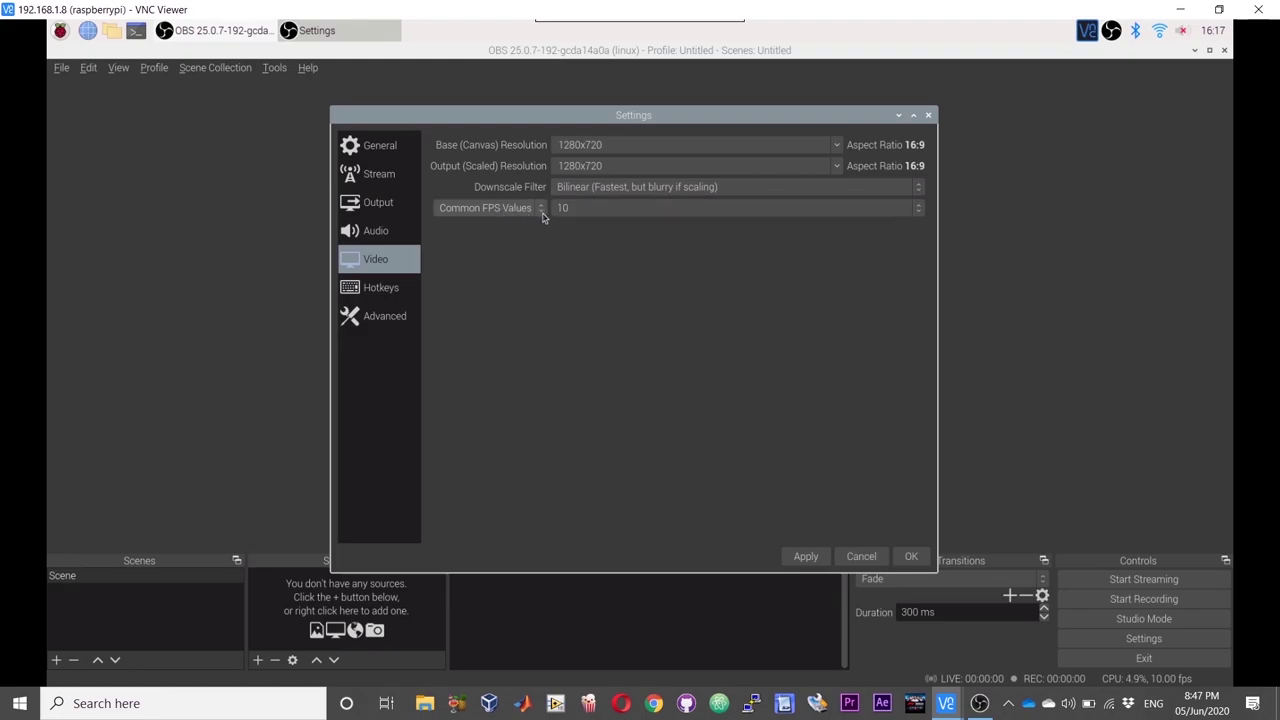
{"action": "left_click", "coordinate": [920, 212]}
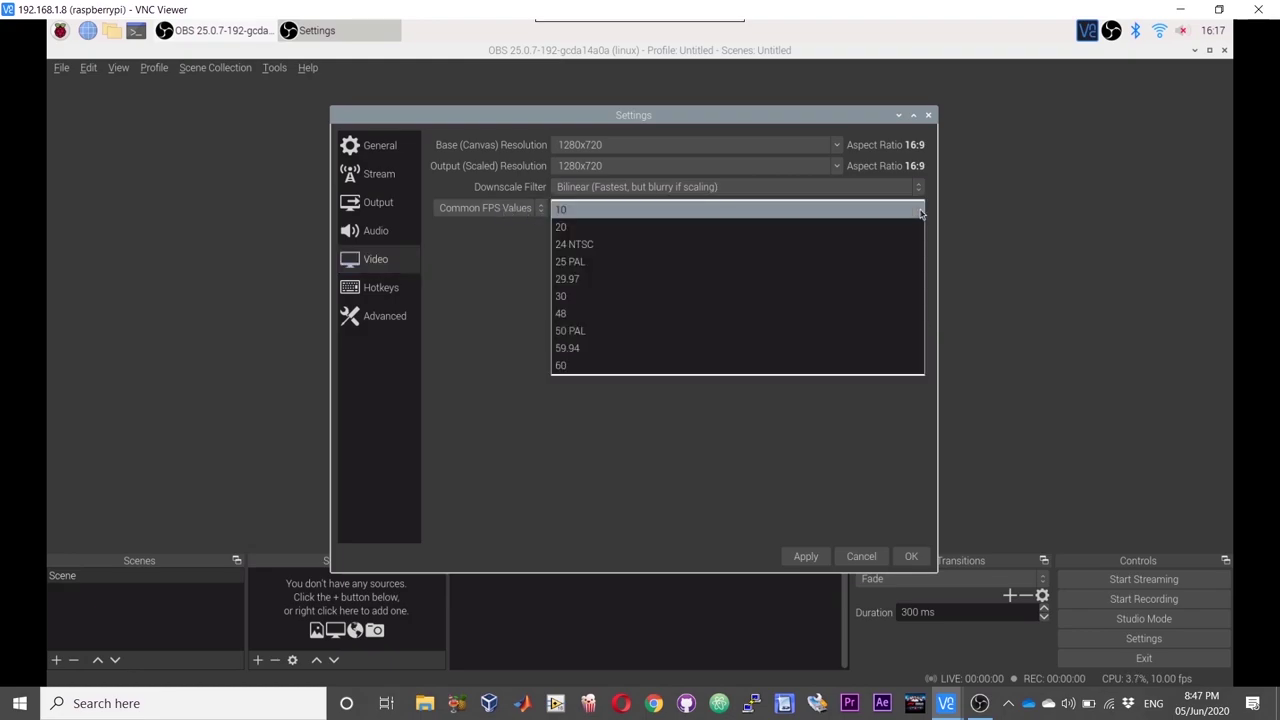
{"action": "left_click", "coordinate": [920, 212]}
{"action": "left_click", "coordinate": [540, 213]}
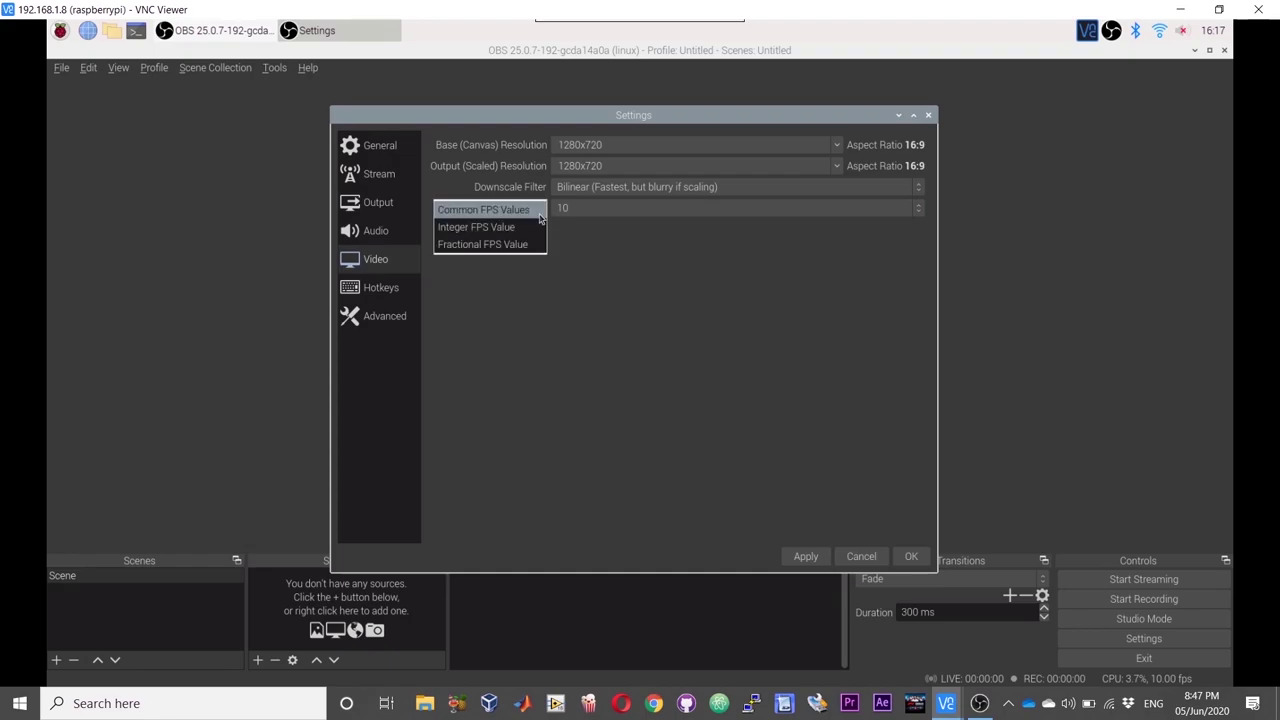
{"action": "left_click", "coordinate": [540, 213]}
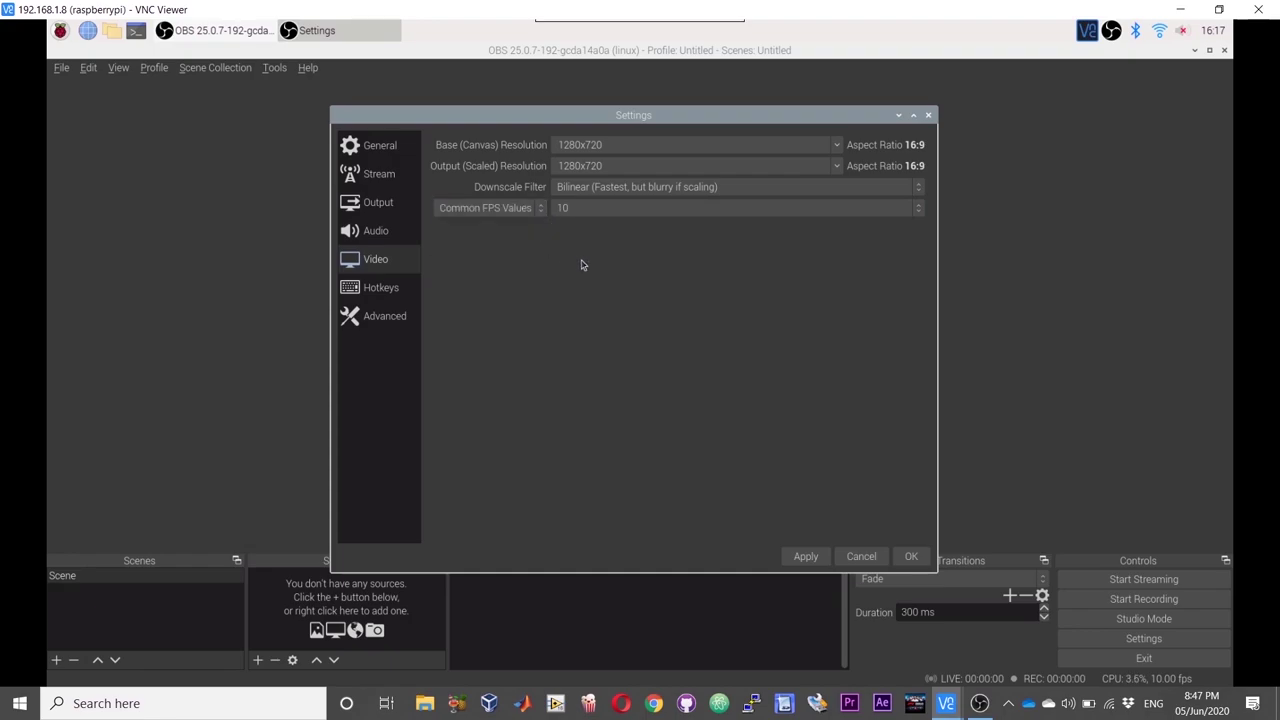
{"action": "left_click", "coordinate": [806, 556]}
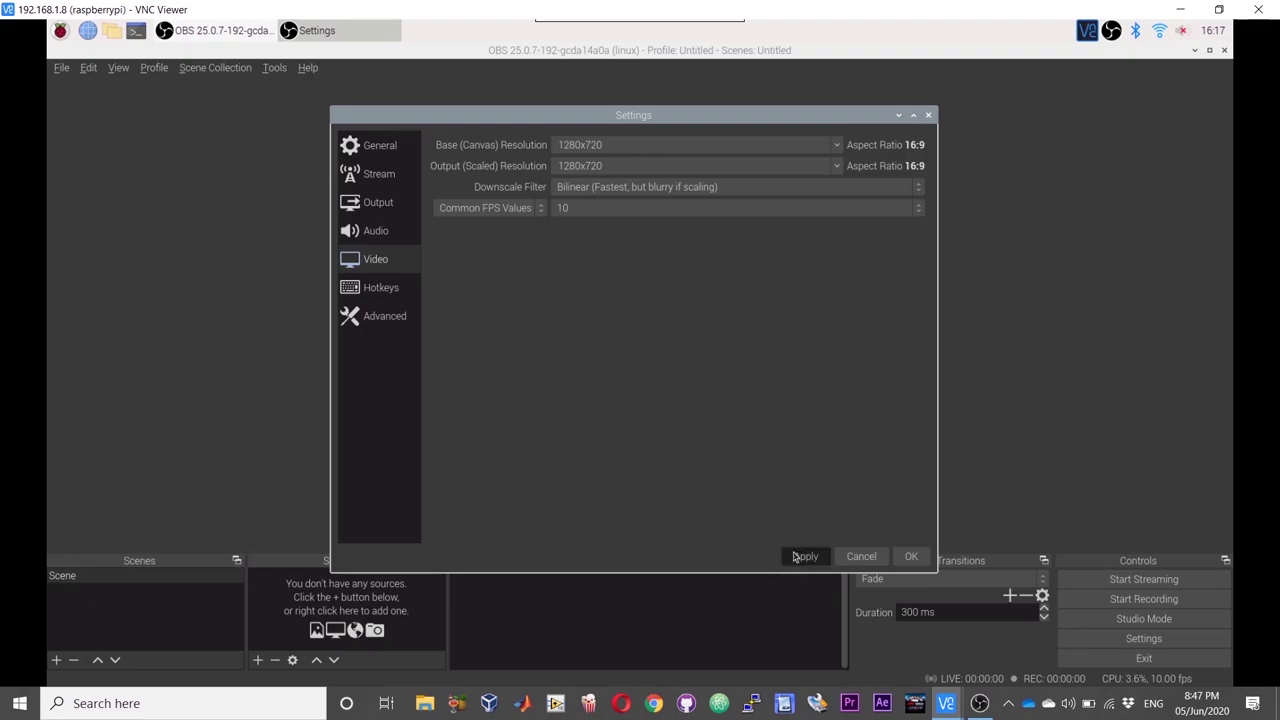
Step: Close Settings and create a new VLC Video Source under Sources
{"action": "left_click", "coordinate": [913, 556]}
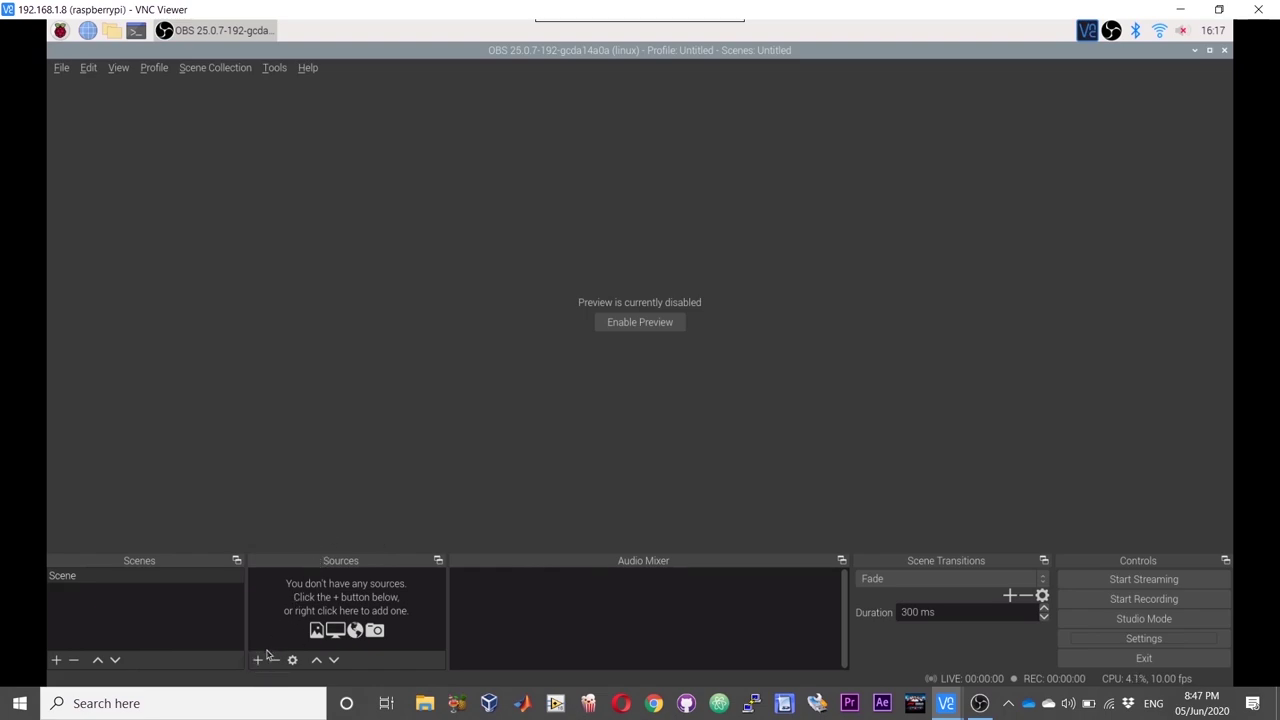
{"action": "left_click", "coordinate": [259, 661]}
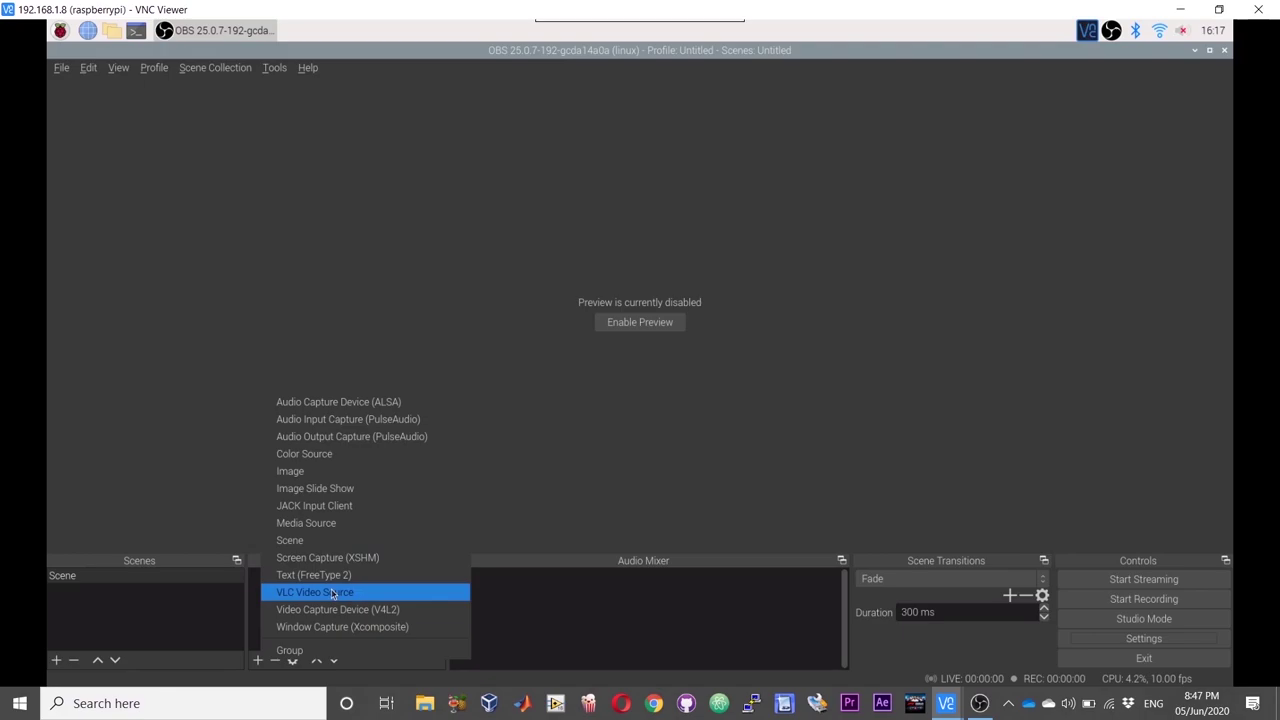
{"action": "left_click", "coordinate": [333, 594]}
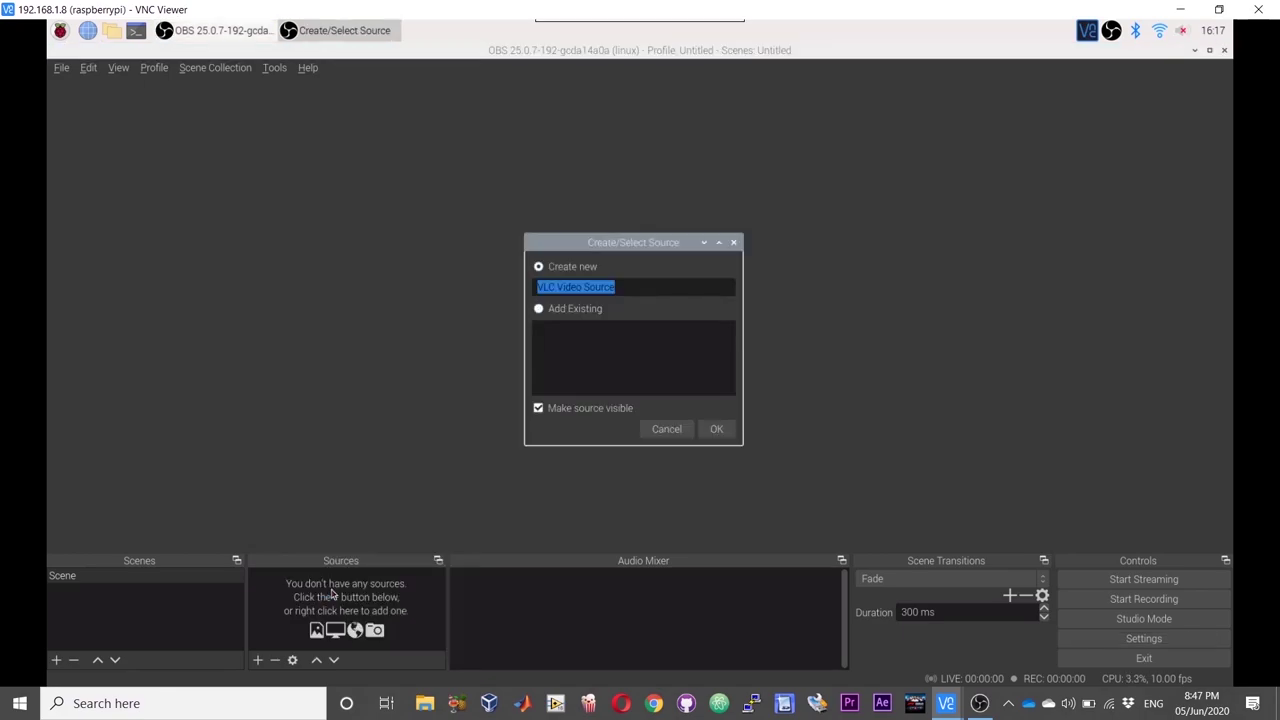
{"action": "left_click", "coordinate": [654, 429]}
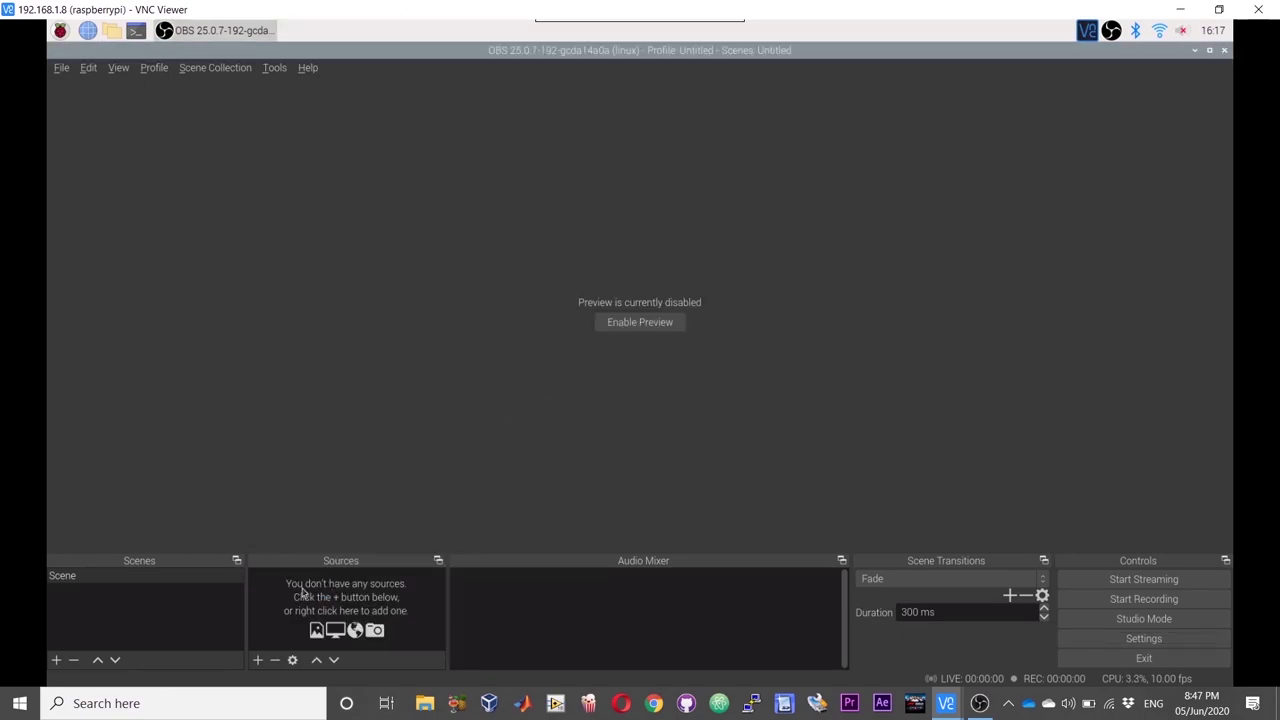
{"action": "left_click", "coordinate": [257, 659]}
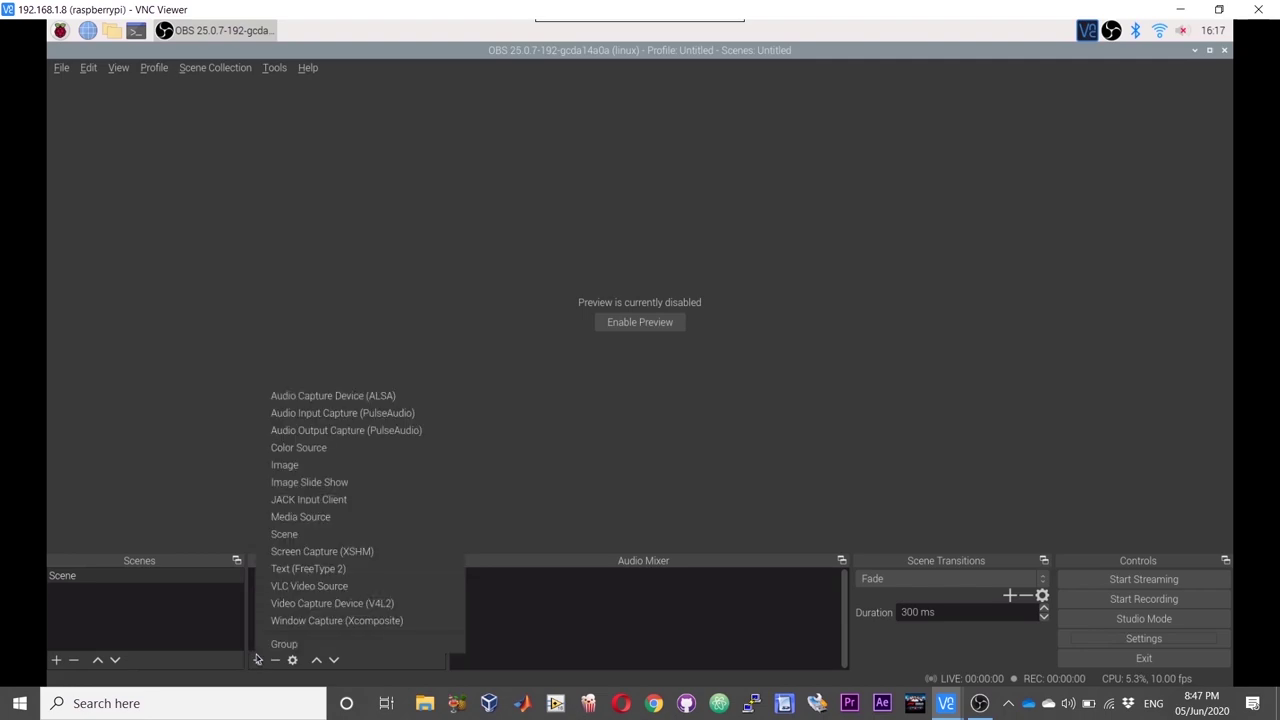
{"action": "left_click", "coordinate": [304, 590]}
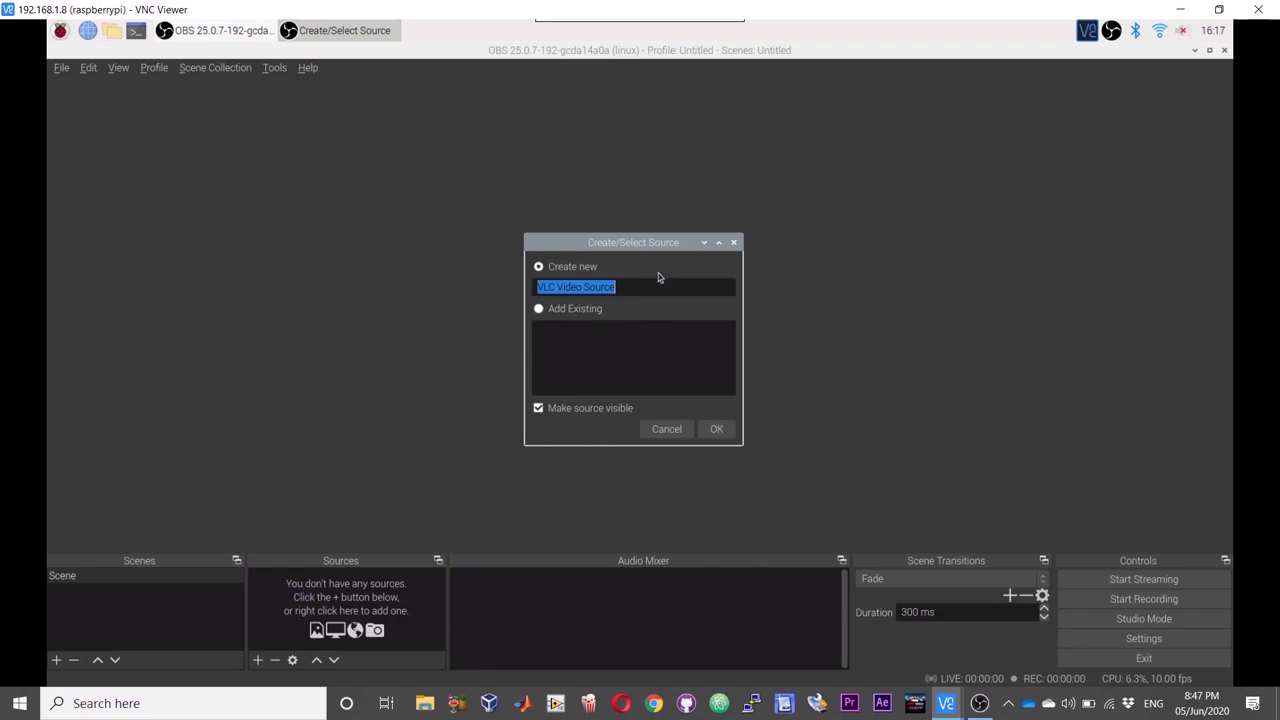
{"action": "left_click", "coordinate": [716, 429]}
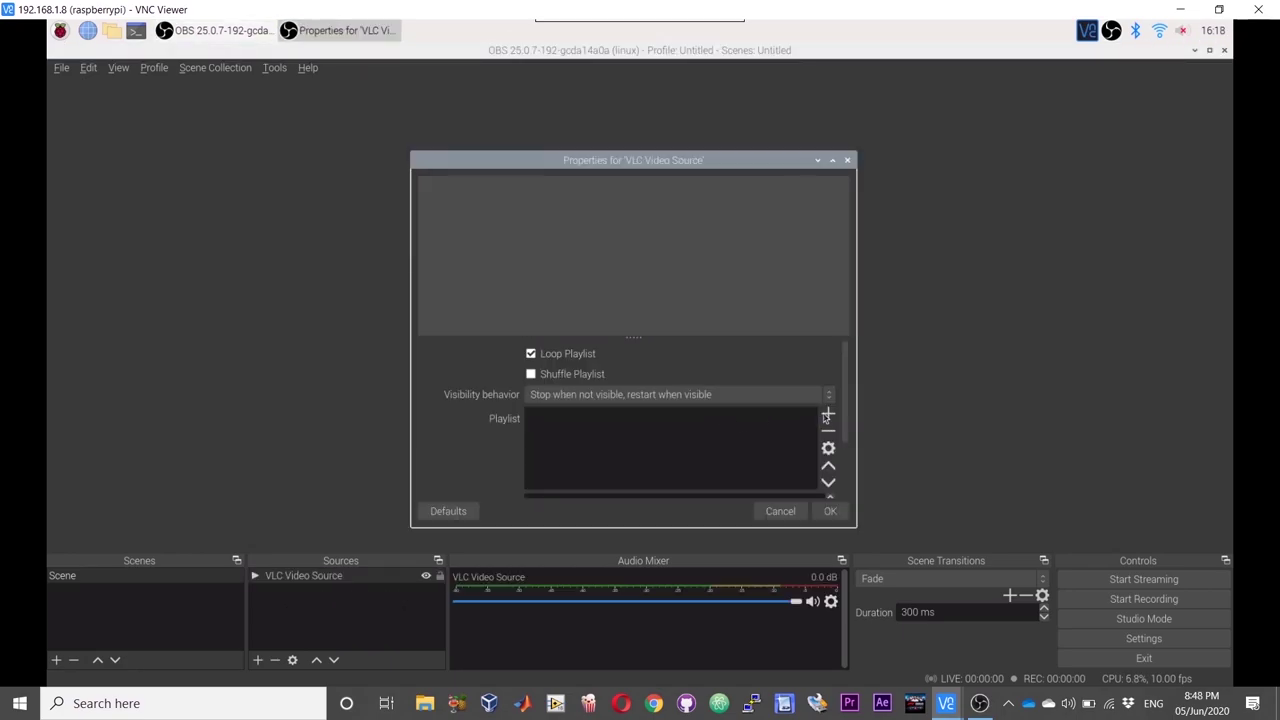
Step: Add /home/pi/ARR.xspf to the VLC source's playlist and confirm its properties
{"action": "left_click", "coordinate": [828, 414]}
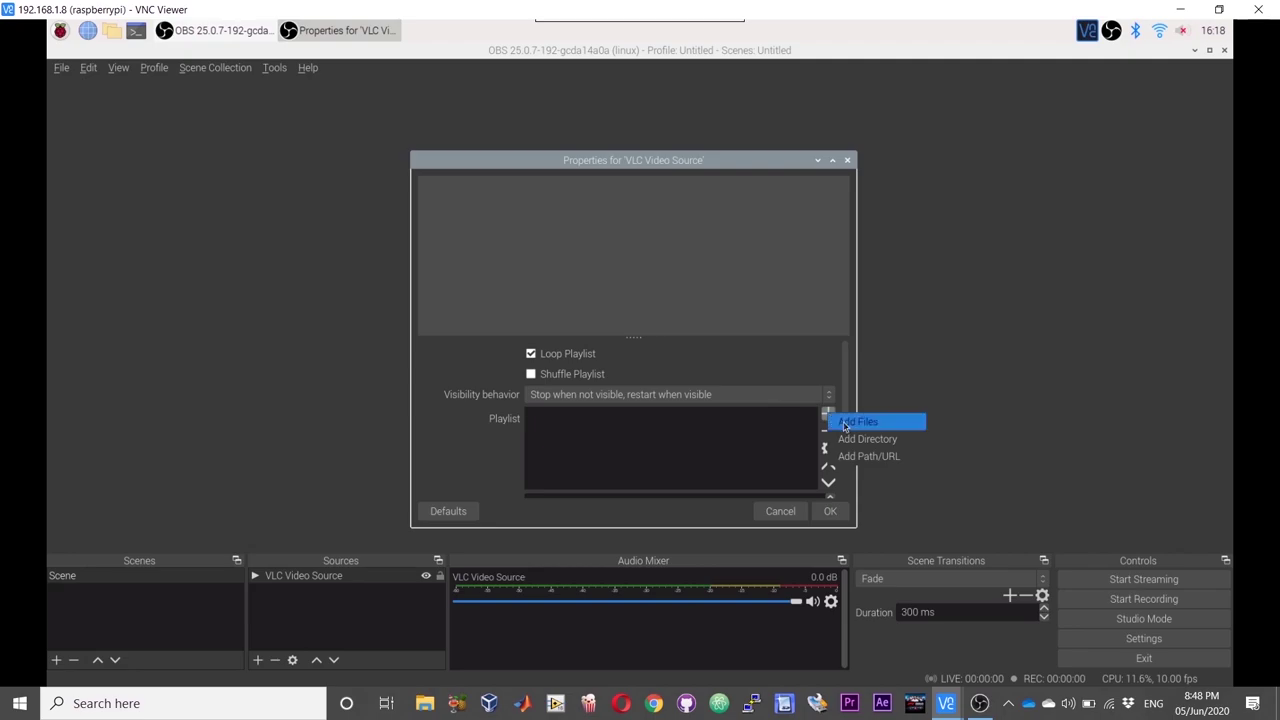
{"action": "left_click", "coordinate": [853, 424]}
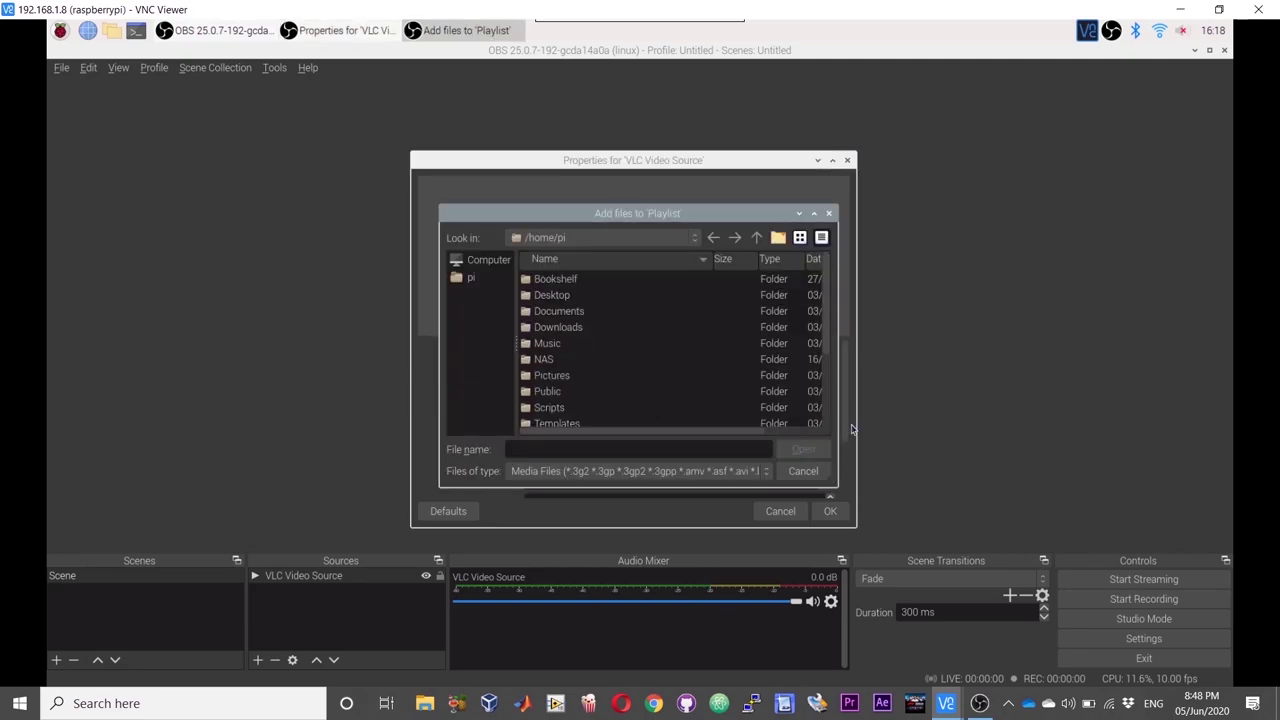
{"action": "scroll", "coordinate": [622, 387], "scroll_direction": "down", "scroll_amount": 2}
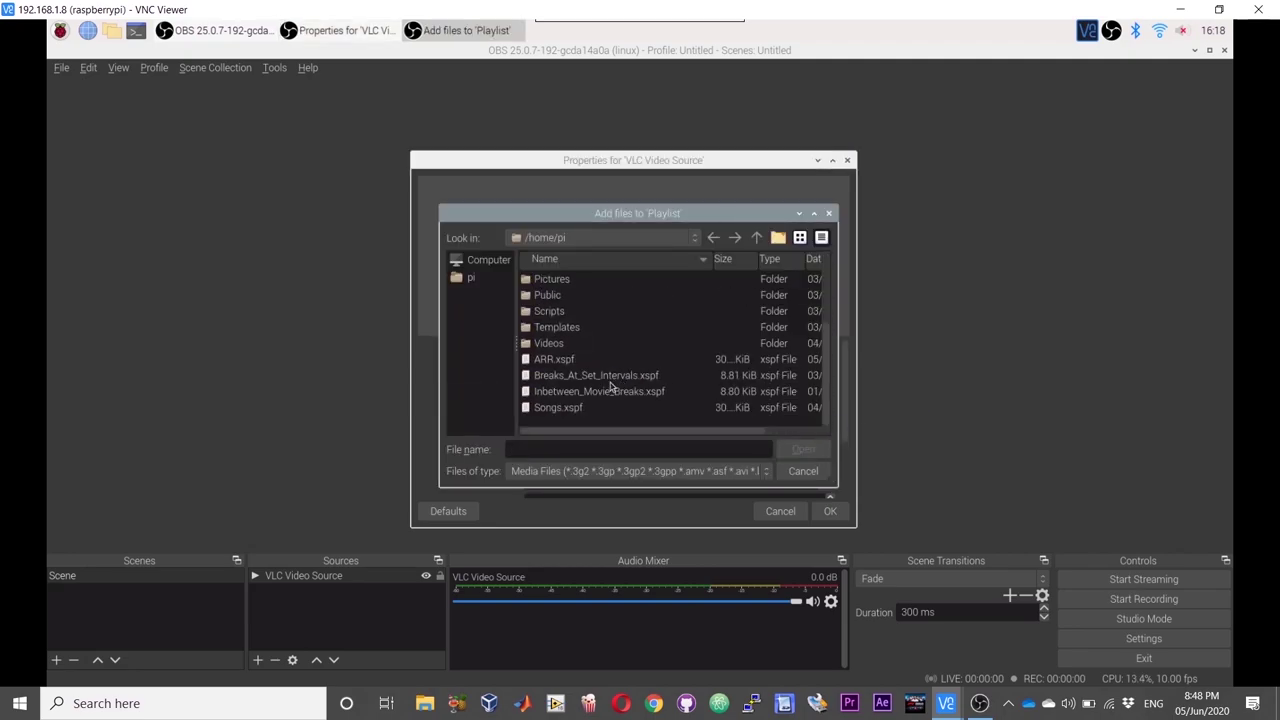
{"action": "left_click", "coordinate": [557, 361]}
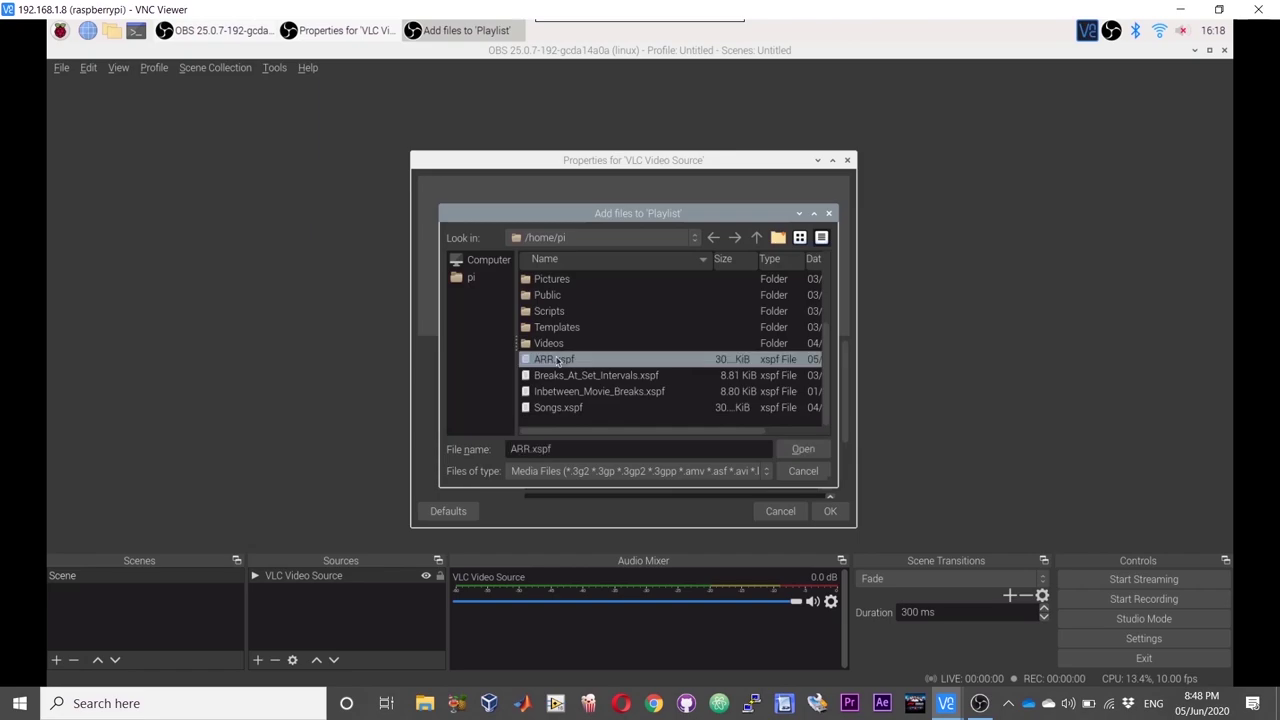
{"action": "left_click", "coordinate": [804, 451]}
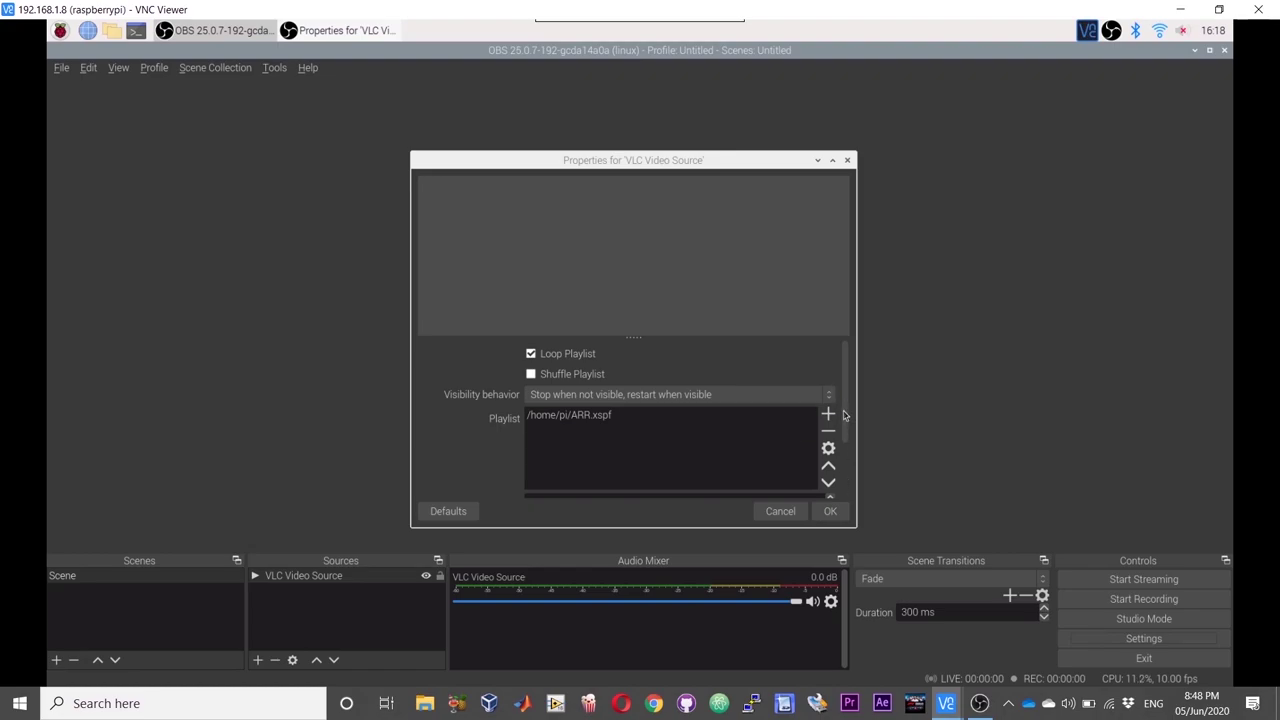
{"action": "left_click", "coordinate": [830, 512]}
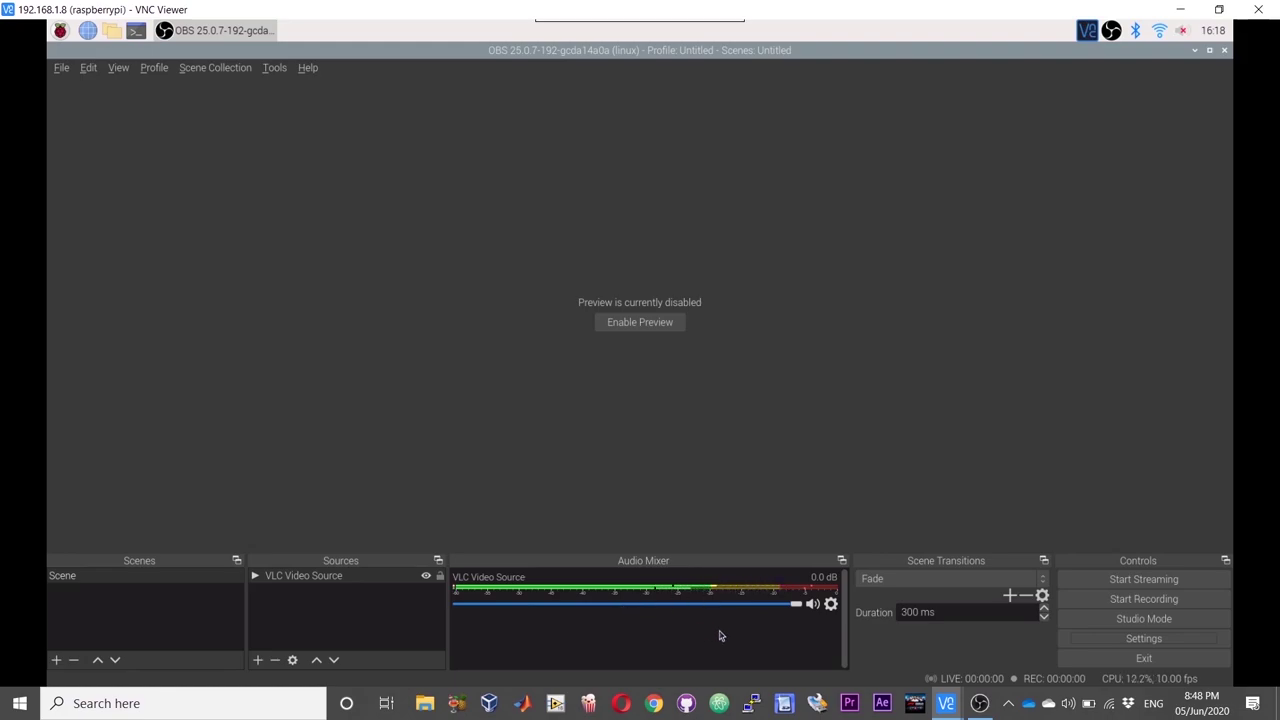
Step: Start live streaming the VLC source from OBS's Controls panel
{"action": "left_click", "coordinate": [1103, 584]}
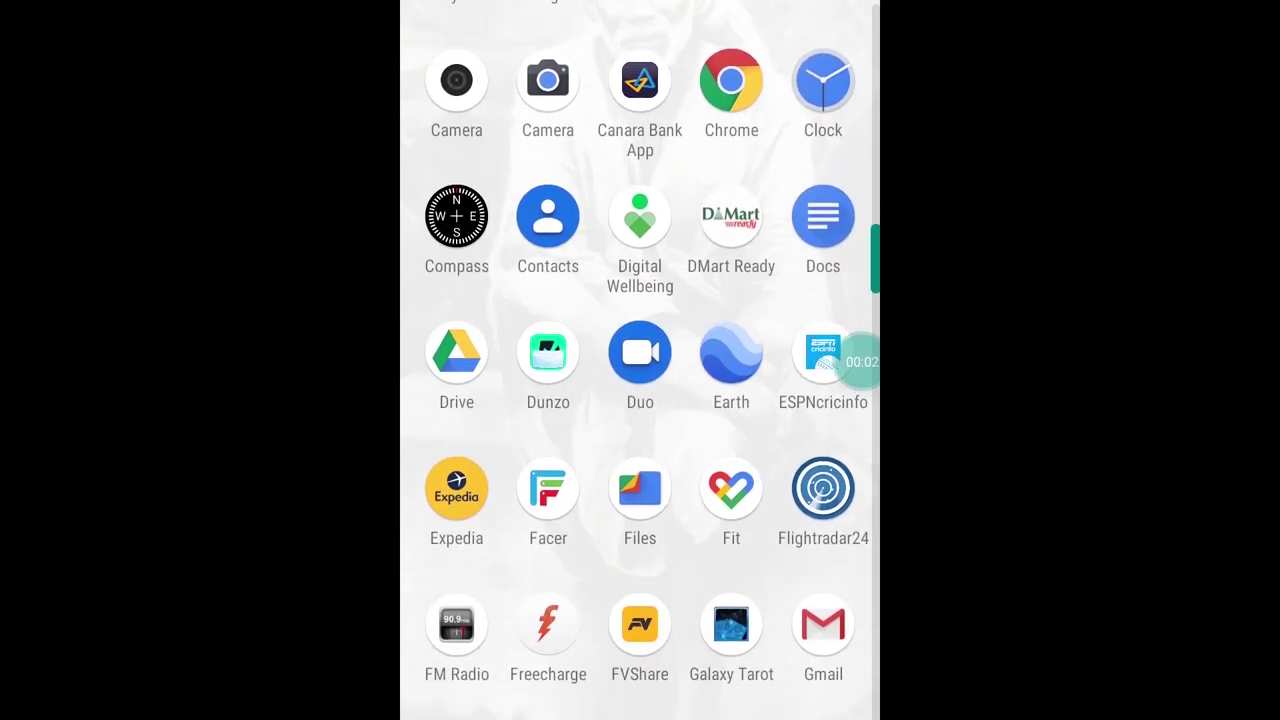
Step: From MX Player's side menu, open Network Stream and play rtmp://192.168.1.8/live
{"action": "scroll", "coordinate": [640, 360], "scroll_direction": "down", "scroll_amount": 5}
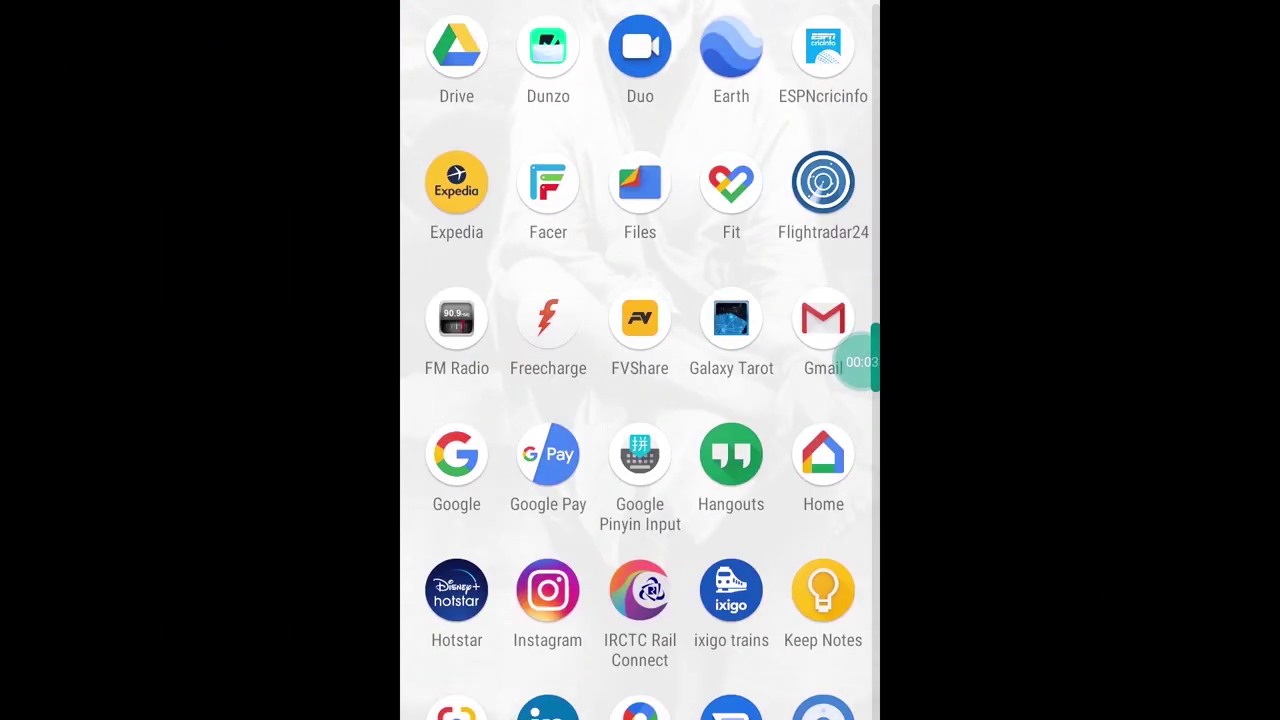
{"action": "scroll", "coordinate": [640, 360], "scroll_direction": "down", "scroll_amount": 3}
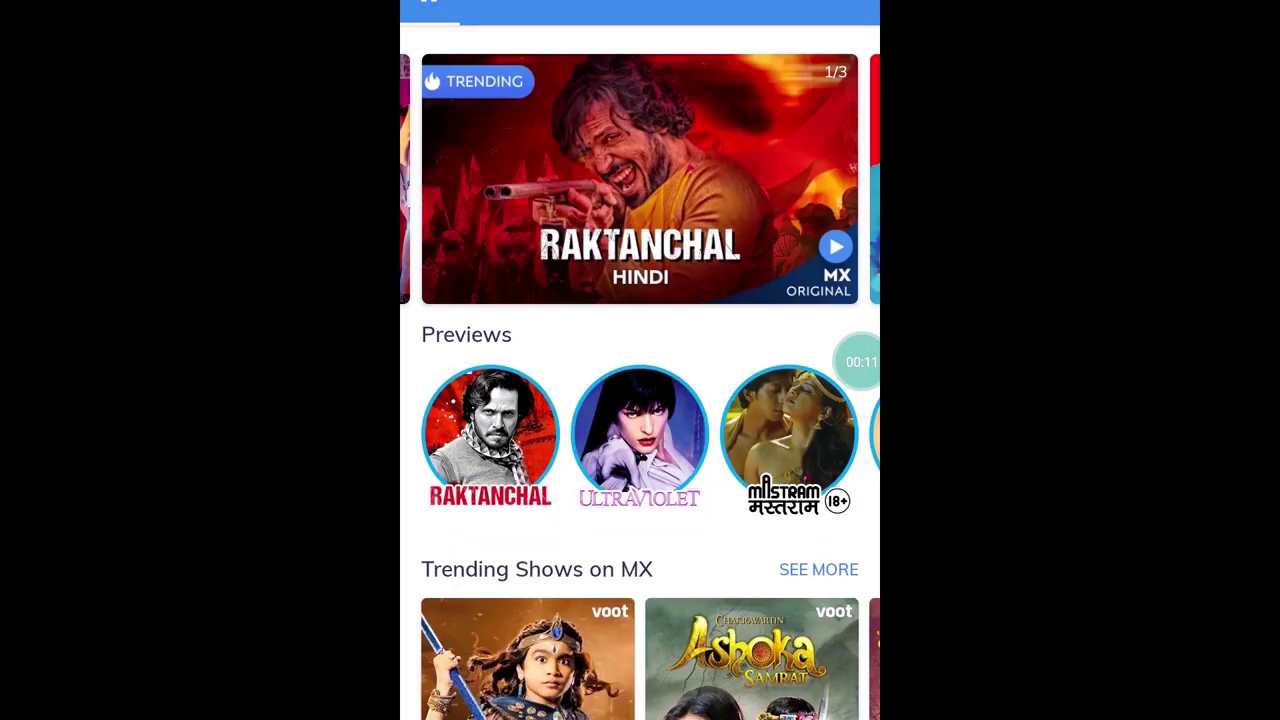
{"action": "left_click", "coordinate": [428, 5]}
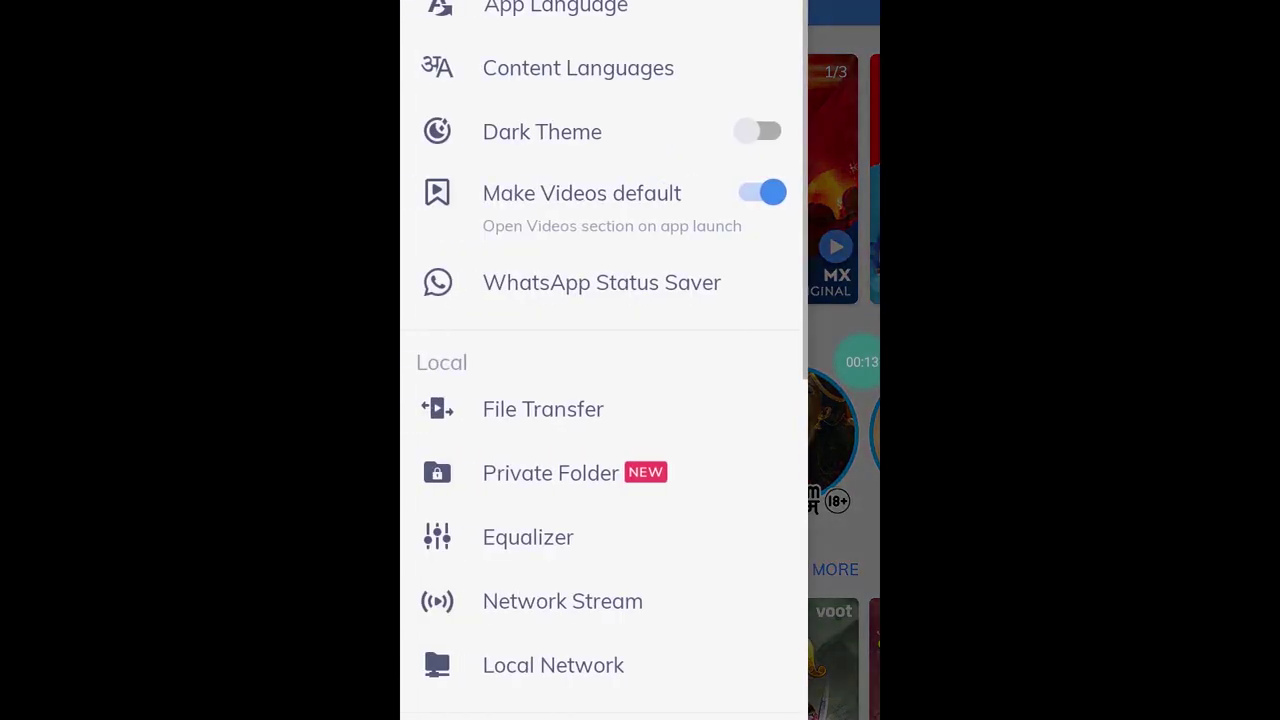
{"action": "left_click", "coordinate": [560, 601]}
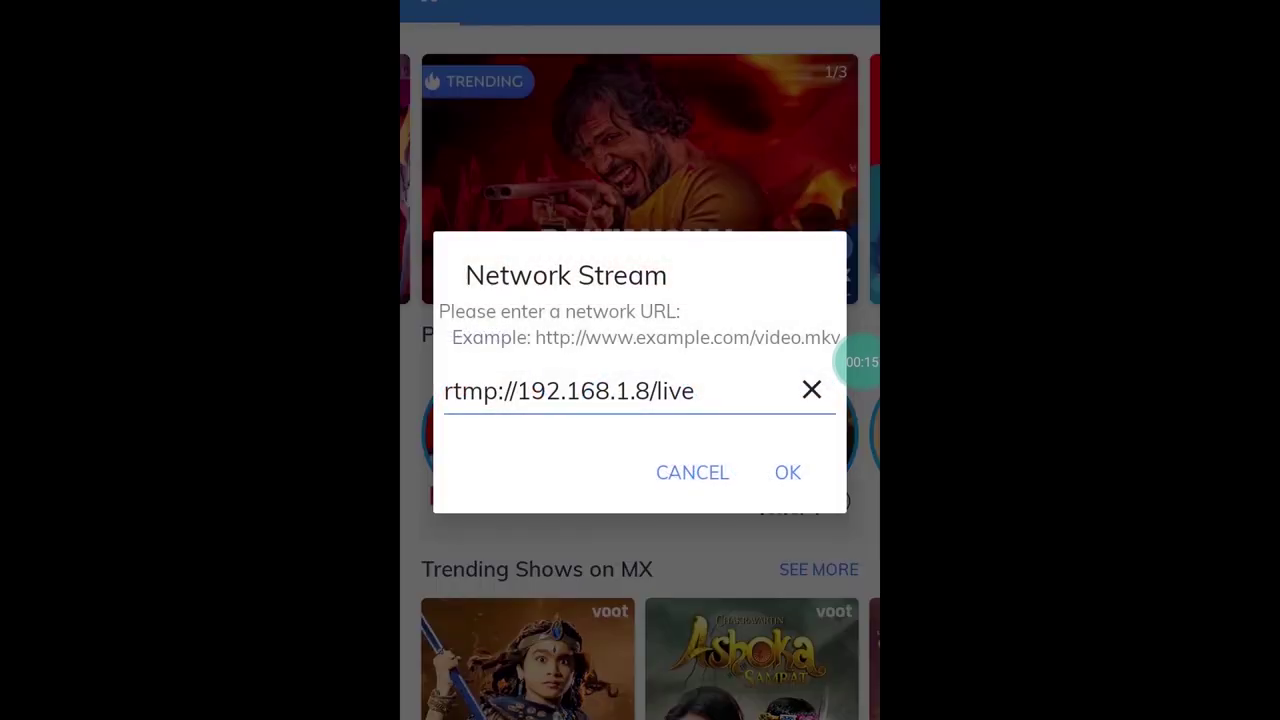
{"action": "left_click", "coordinate": [787, 472]}
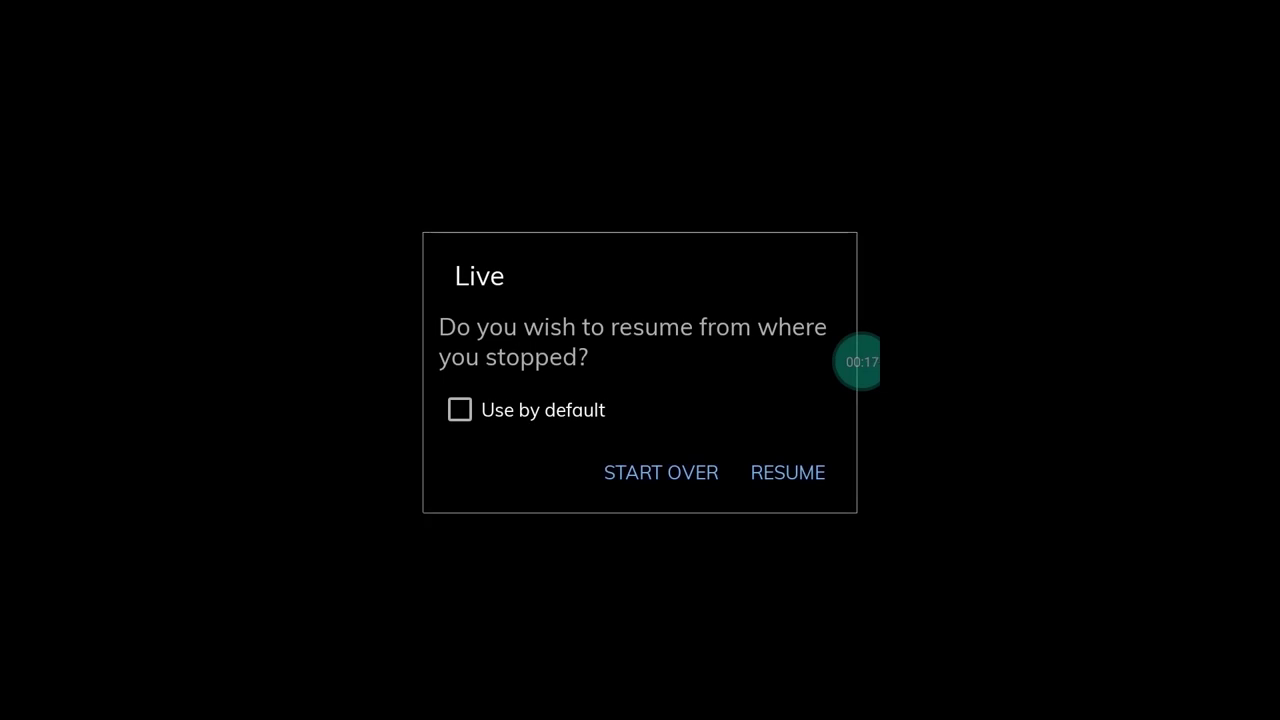